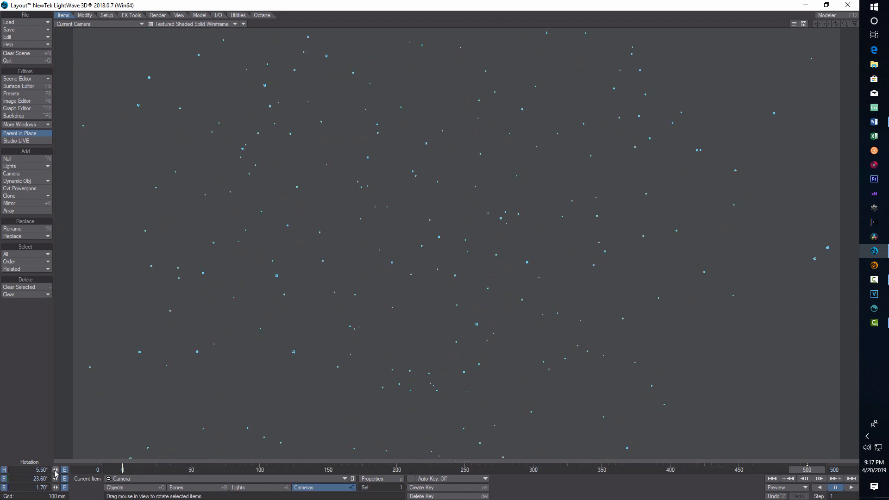
Rotate the camera to a pitch of about -29.7° and check the star field in a VPR preview.
drag(59, 480, 59, 482)
drag(59, 471, 58, 471)
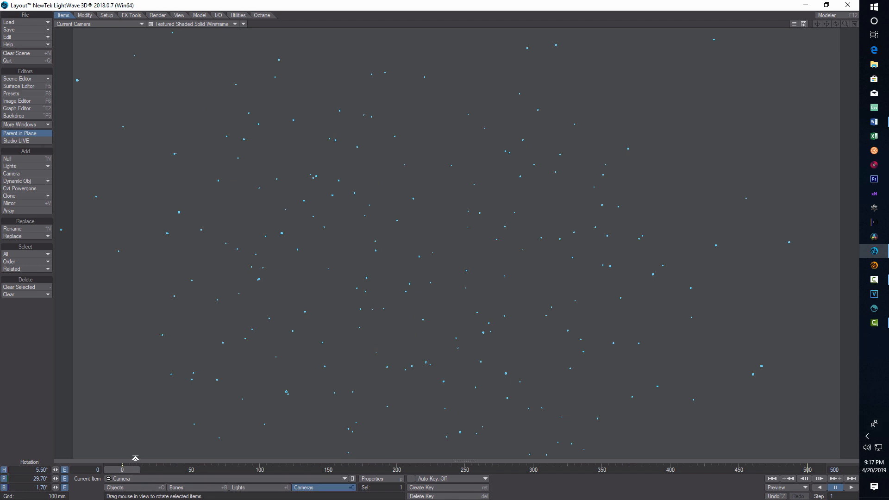
click(236, 24)
click(229, 64)
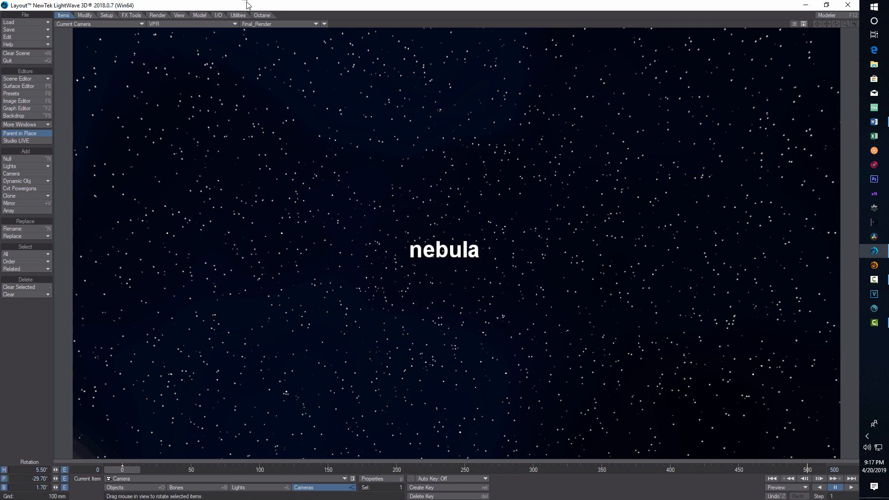
click(234, 23)
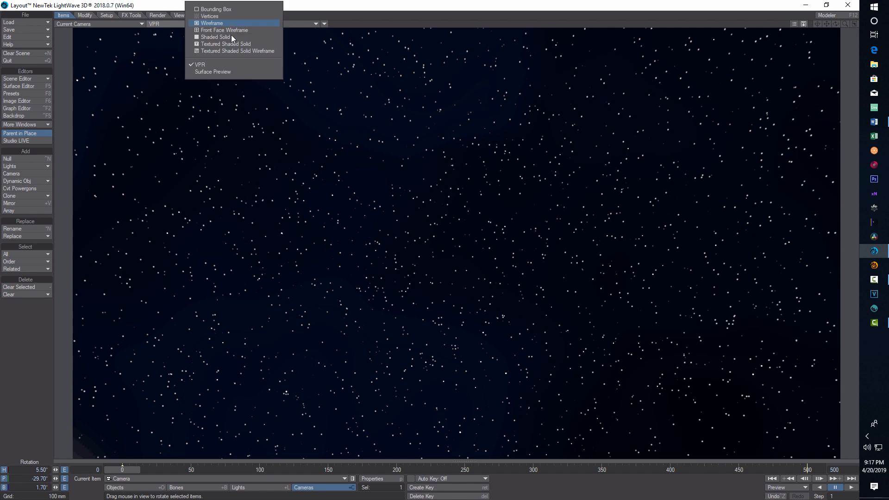
click(230, 49)
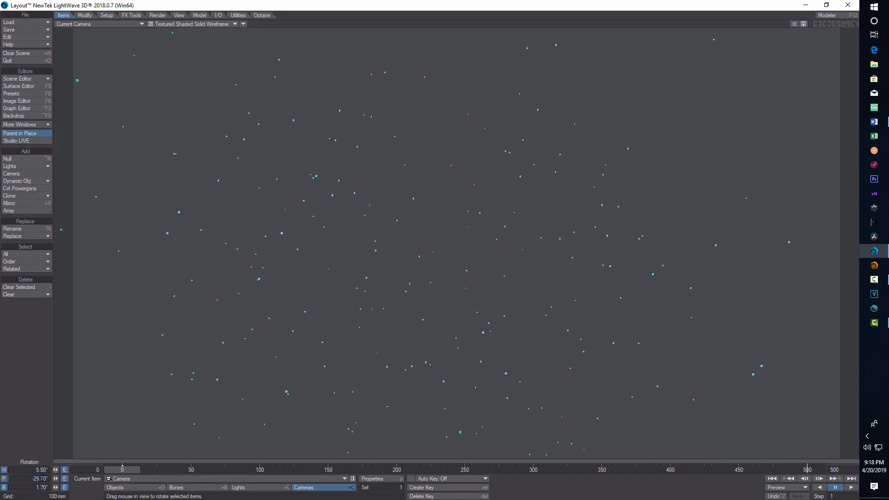
Add a null object to the scene.
click(123, 487)
click(315, 488)
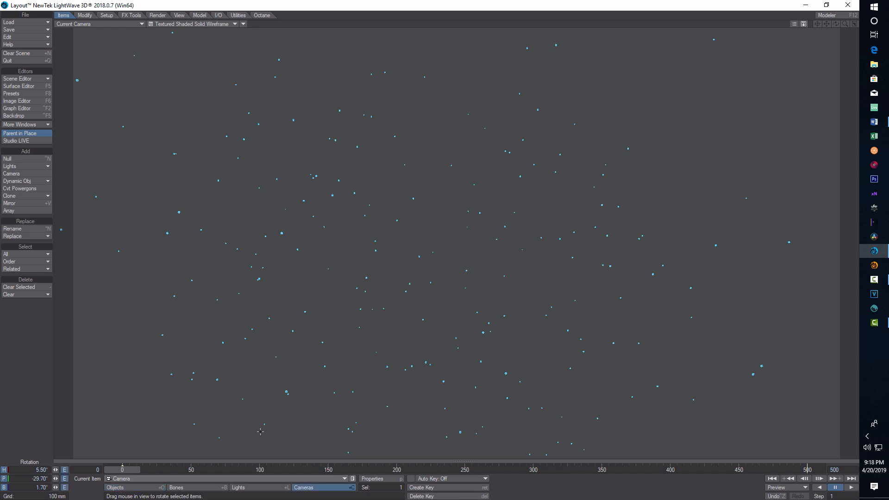
click(37, 159)
click(334, 75)
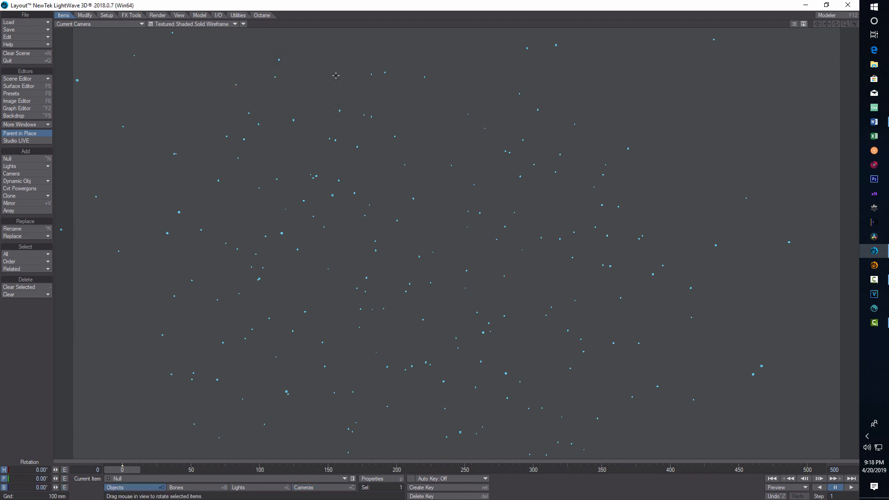
Move the null in the Perspective view to about X 6.5 m, Y 3.83 m and Z 10.16 m.
click(139, 23)
click(139, 57)
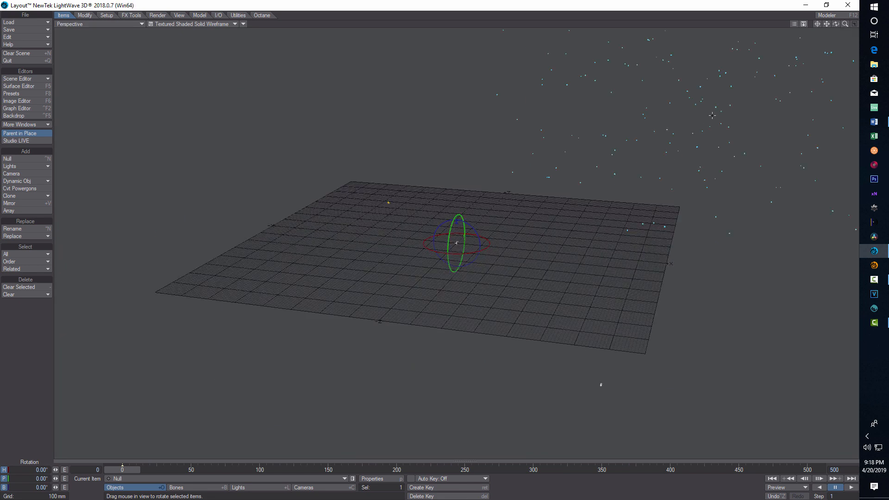
key(t)
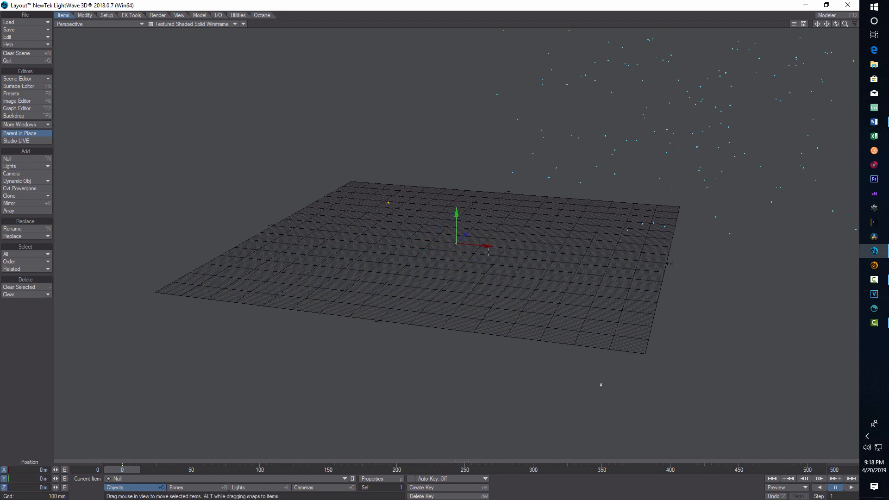
drag(487, 245, 633, 132)
drag(55, 488, 52, 491)
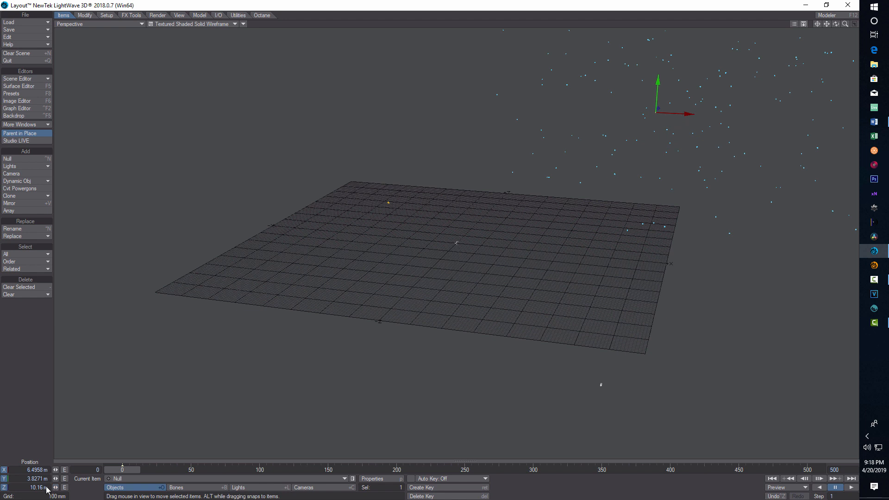
Raise the null into the middle of the camera view, at about Y 11.58 m and Z 9.48 m.
click(141, 24)
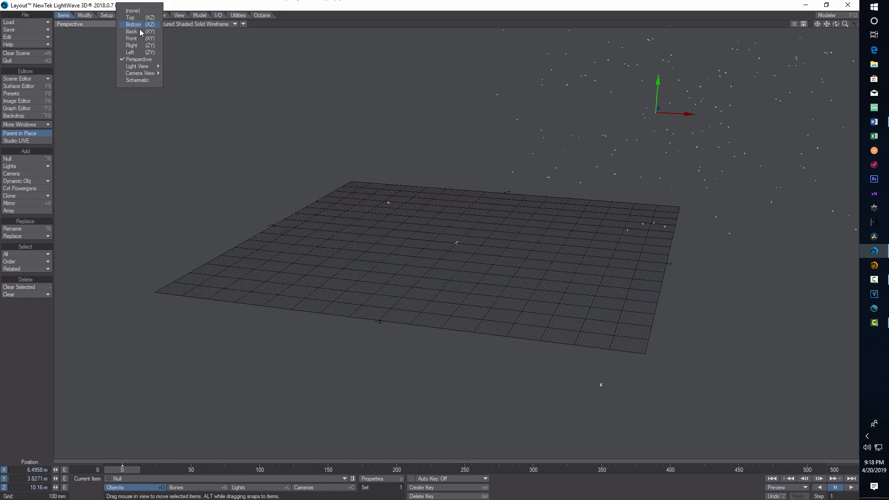
mouse_move(139, 73)
click(185, 73)
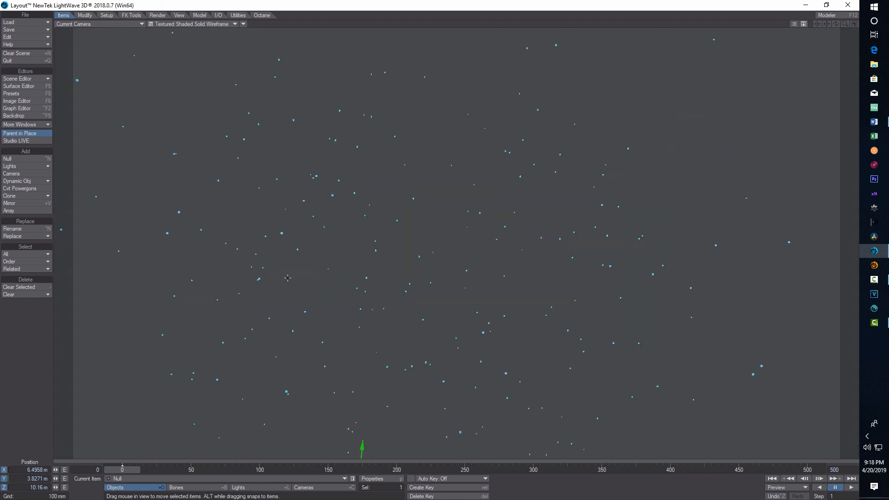
drag(359, 447, 374, 294)
drag(374, 331, 381, 231)
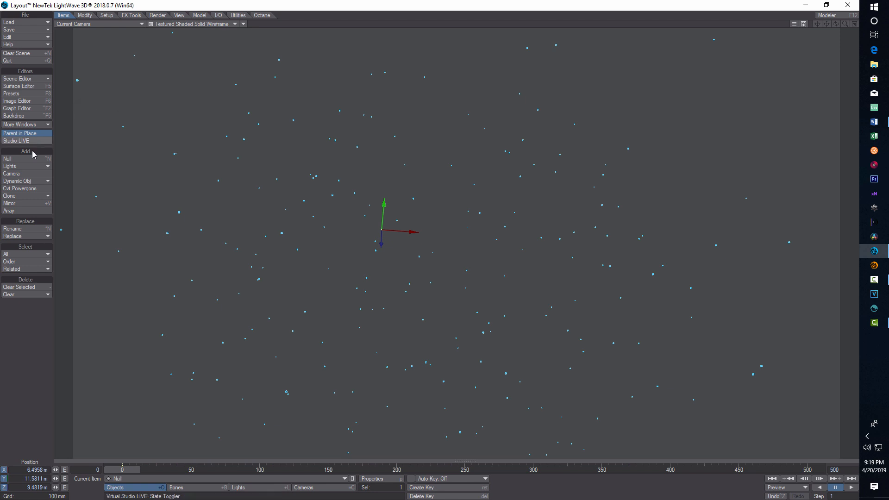
Change the null's primitive type to Volumetric in its object properties.
click(378, 478)
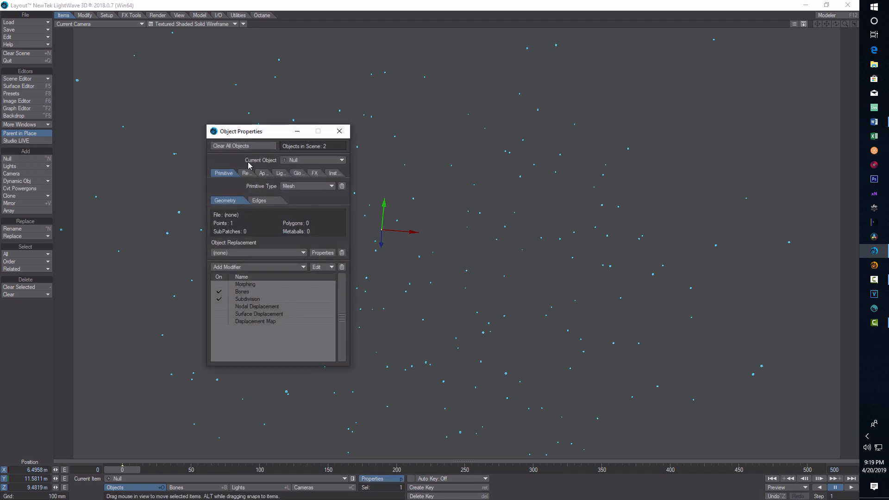
click(331, 186)
click(332, 215)
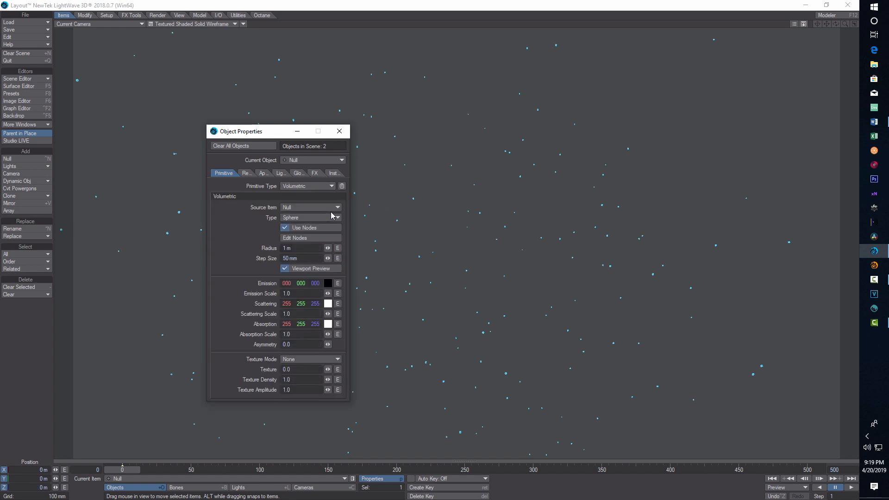
drag(270, 135, 584, 130)
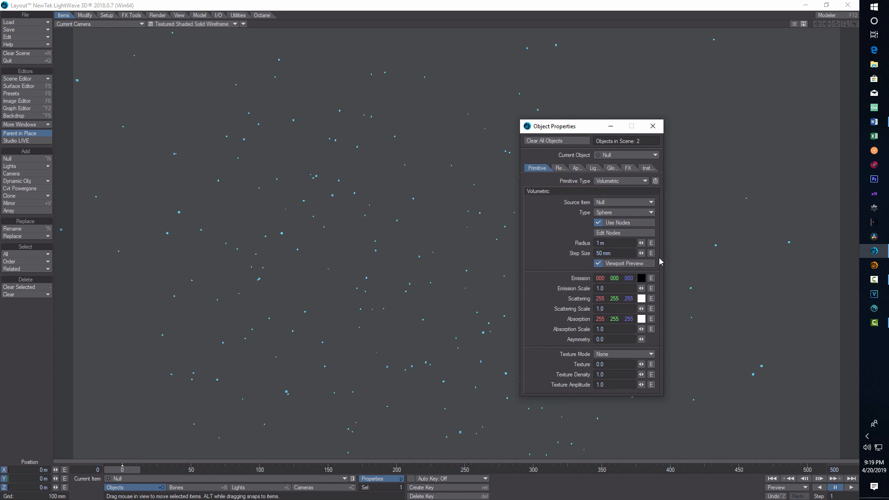
Set the volumetric's step size to 100 mm while previewing the scene in VPR.
click(234, 24)
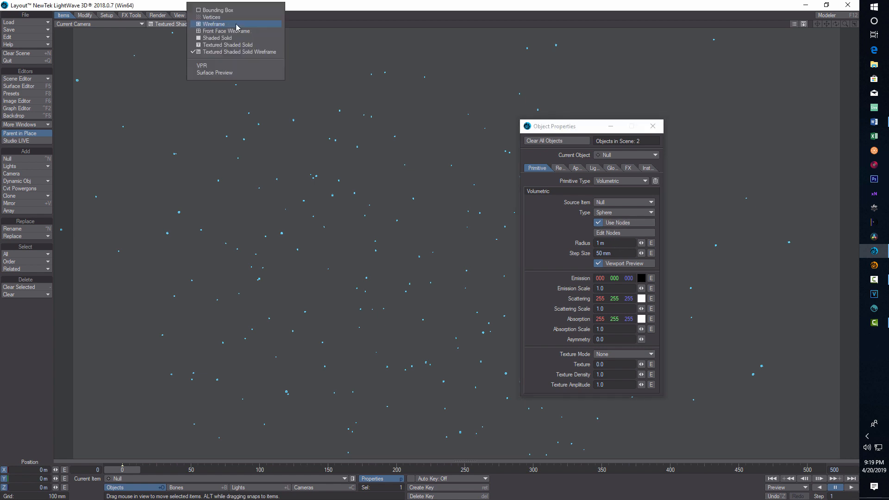
click(218, 69)
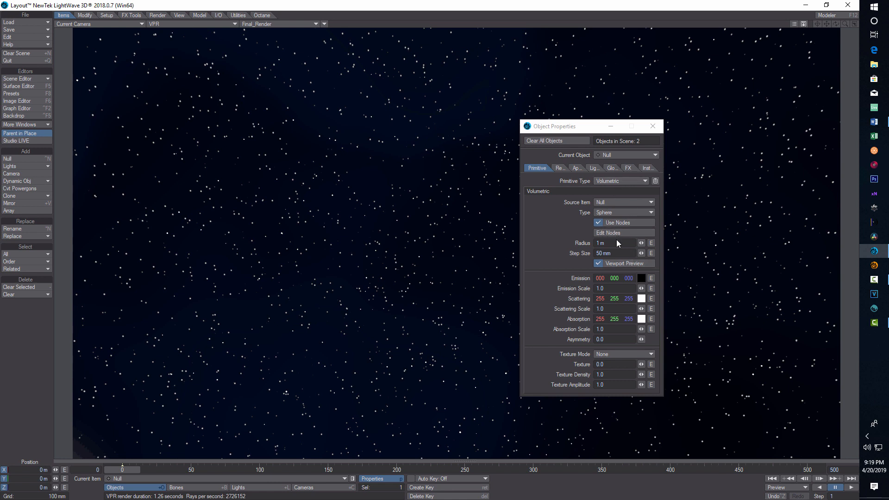
click(611, 253)
text(10)
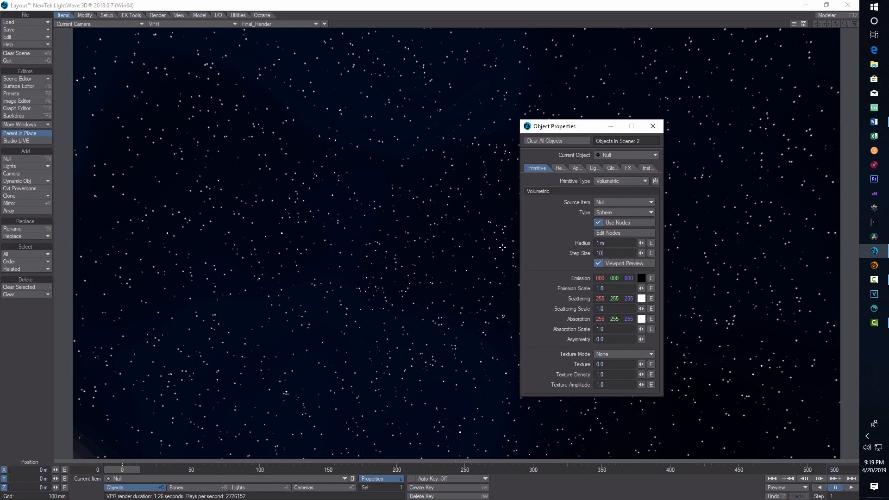
key(Tab)
click(653, 127)
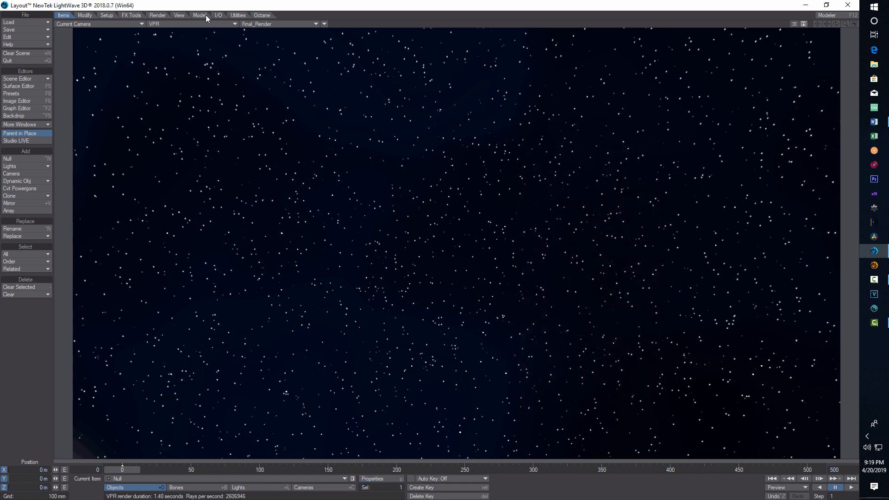
click(232, 21)
click(224, 50)
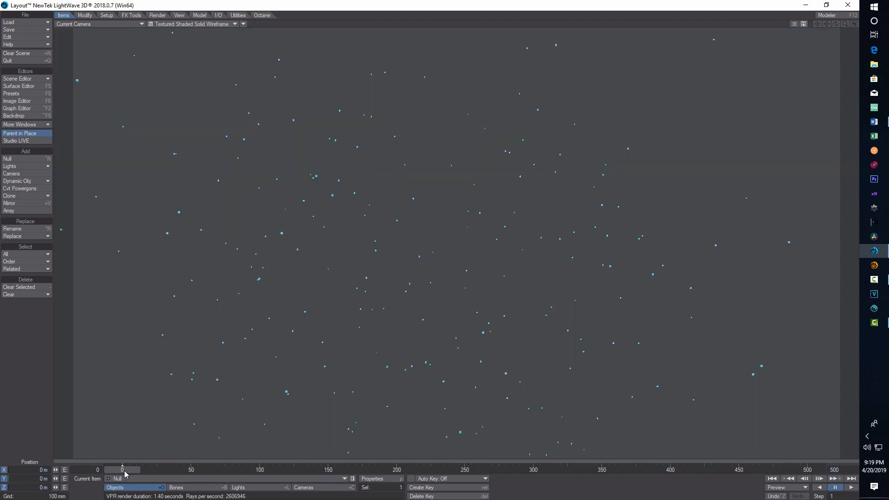
Show the scene in the Perspective view and turn on Auto Key for all channels.
mouse_move(122, 470)
mouse_down()
mouse_move(768, 470)
mouse_move(122, 470)
mouse_up()
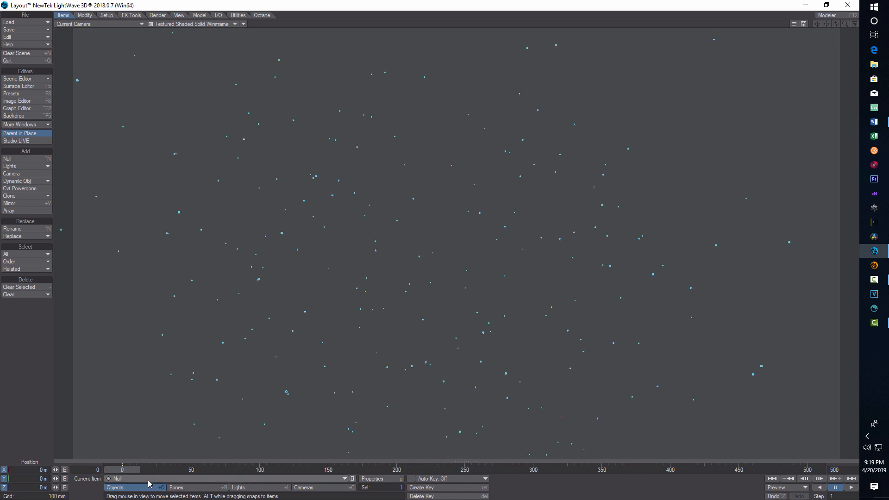
click(135, 26)
click(135, 59)
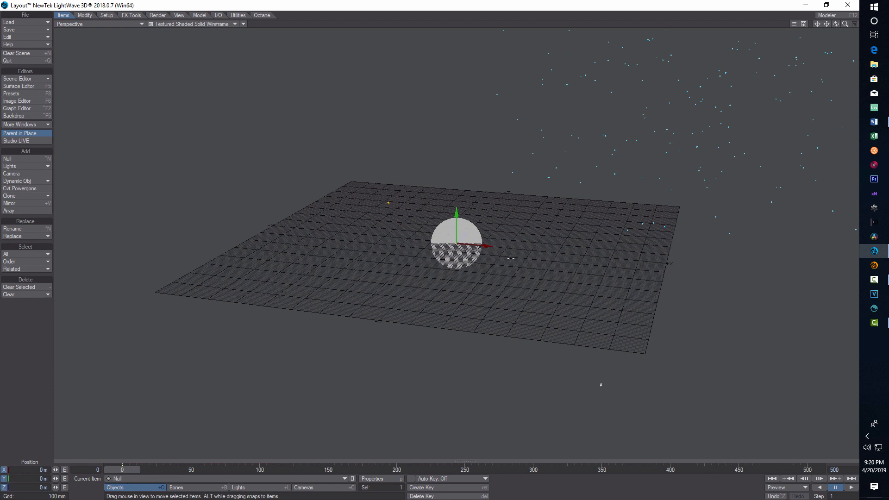
click(411, 479)
Move the volumetric null to about X 6.59 m, Y 4.3 m and Z 12.03 m.
drag(465, 233, 471, 244)
right_drag(542, 237, 534, 328)
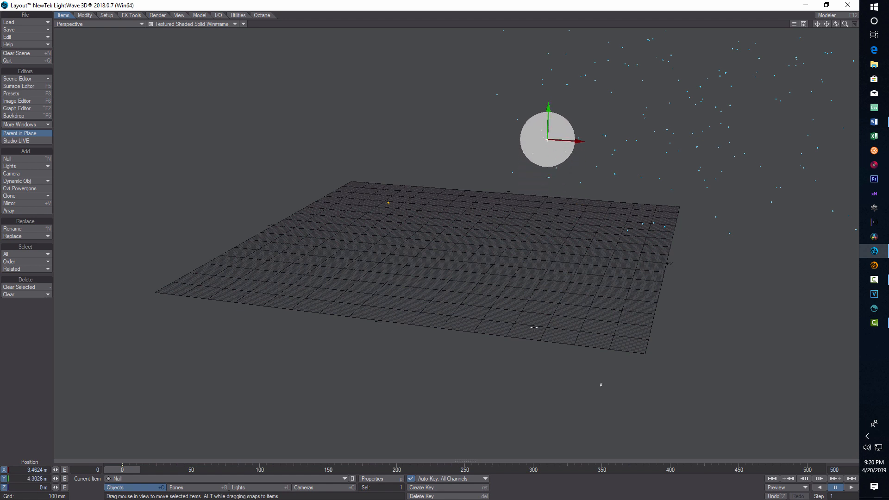
drag(570, 141, 570, 141)
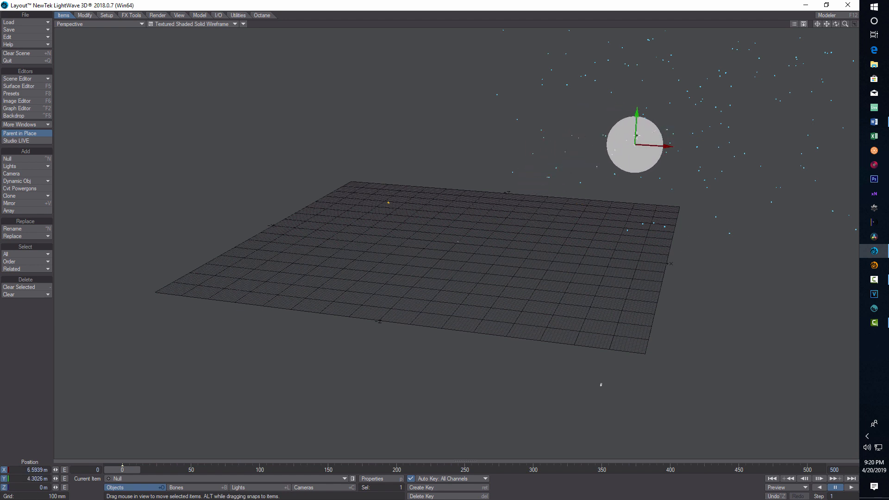
drag(638, 140, 638, 140)
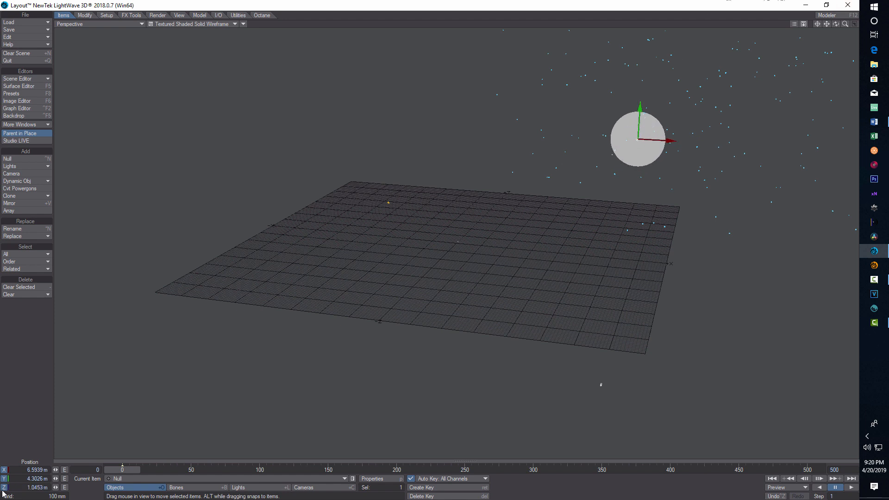
drag(56, 488, 55, 488)
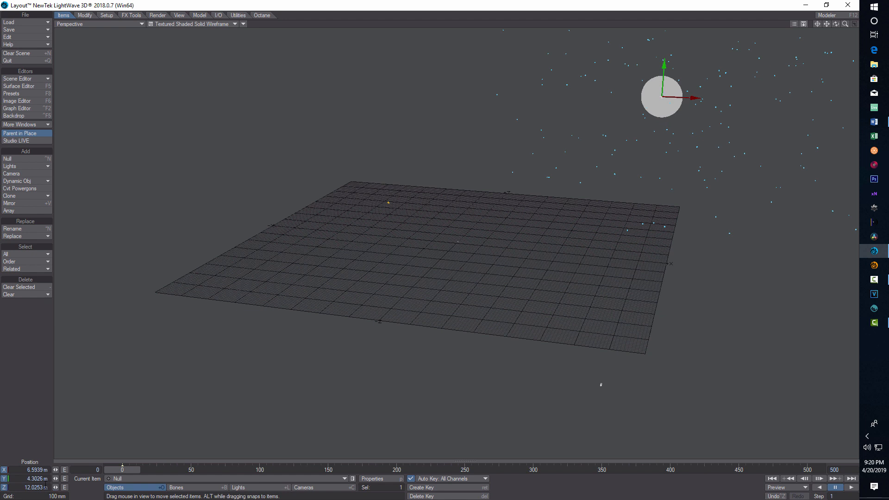
Raise the volumetric null to about Y 13.45 m so it sits near the centre of the camera view.
click(142, 24)
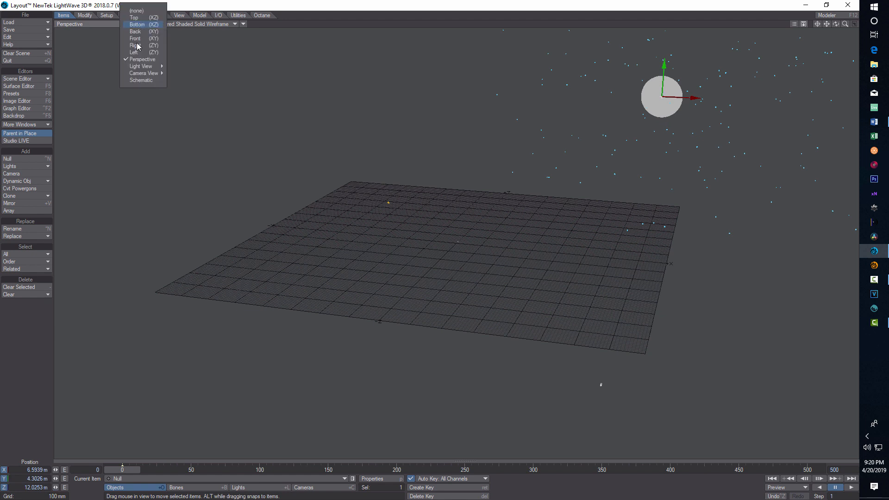
click(137, 74)
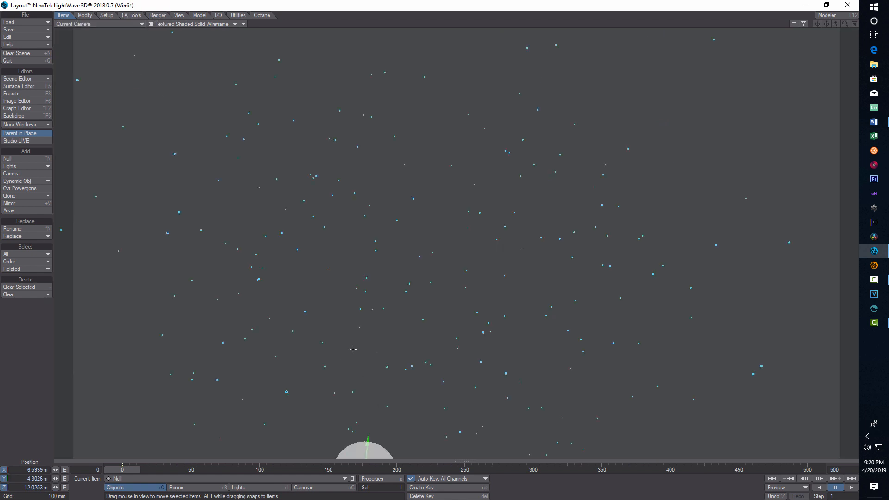
drag(370, 442, 372, 370)
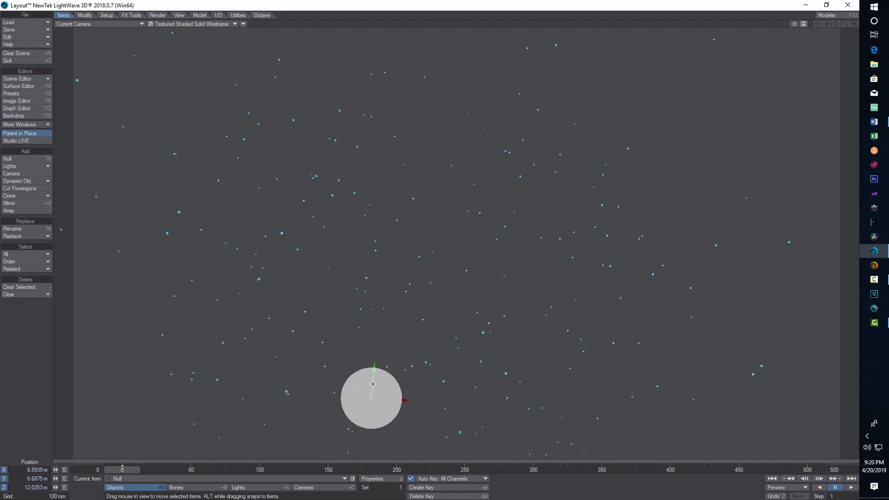
drag(373, 377, 387, 212)
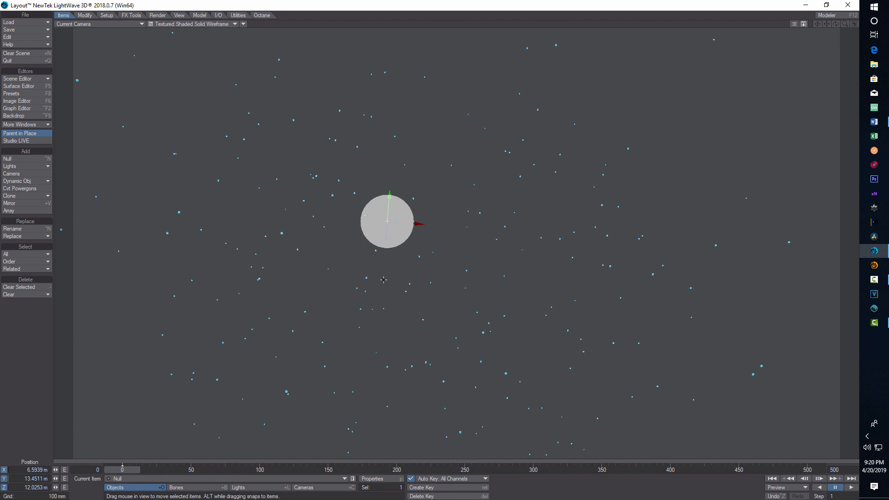
Set the volumetric's scattering scale and absorption scale to 0.
click(375, 480)
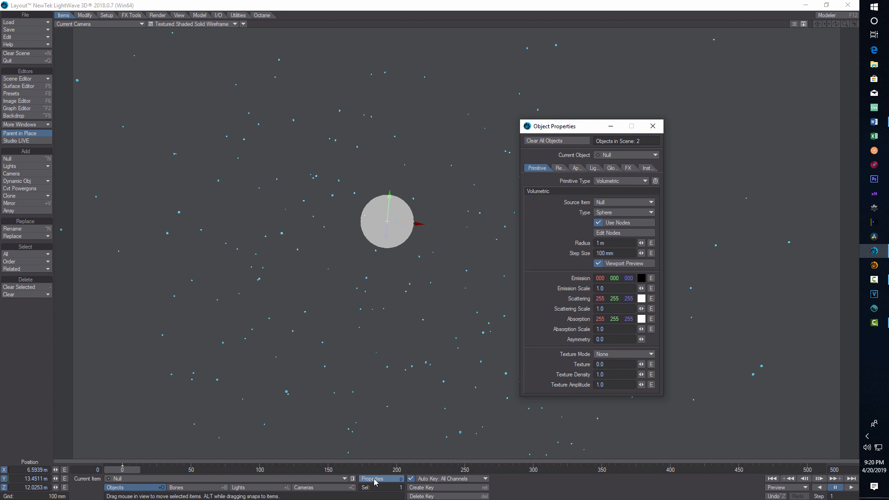
click(616, 289)
click(563, 312)
click(608, 308)
text(0)
click(619, 329)
text(0)
Set the volumetric's texture mode to Non-pyroclastic with a texture density of 50 and a texture amplitude of 2.
click(650, 354)
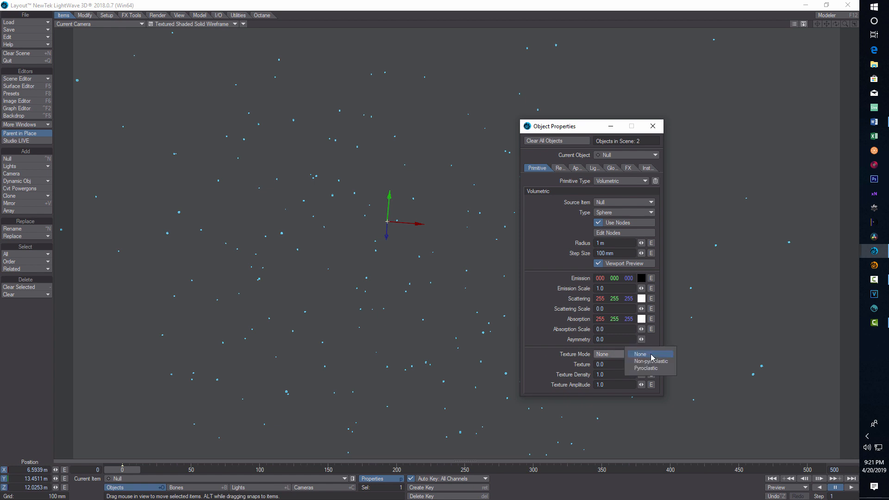
click(651, 361)
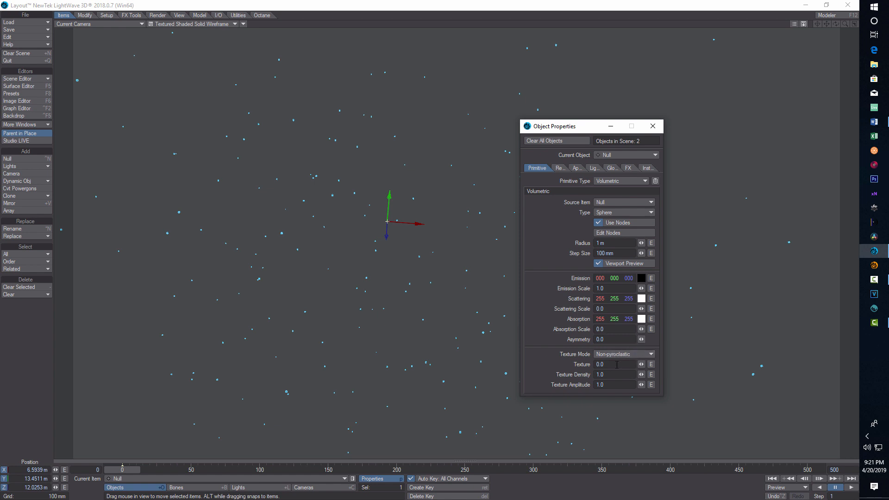
click(612, 375)
text(50)
key(Tab)
text(2)
click(694, 416)
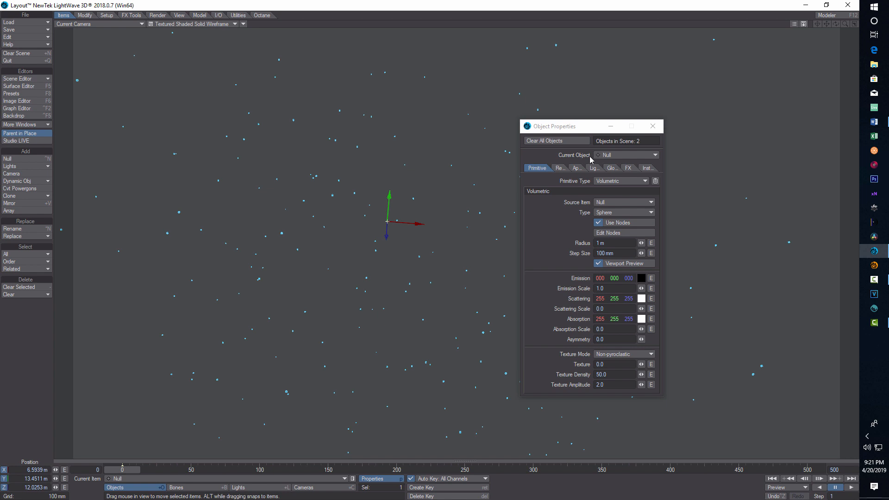
click(612, 127)
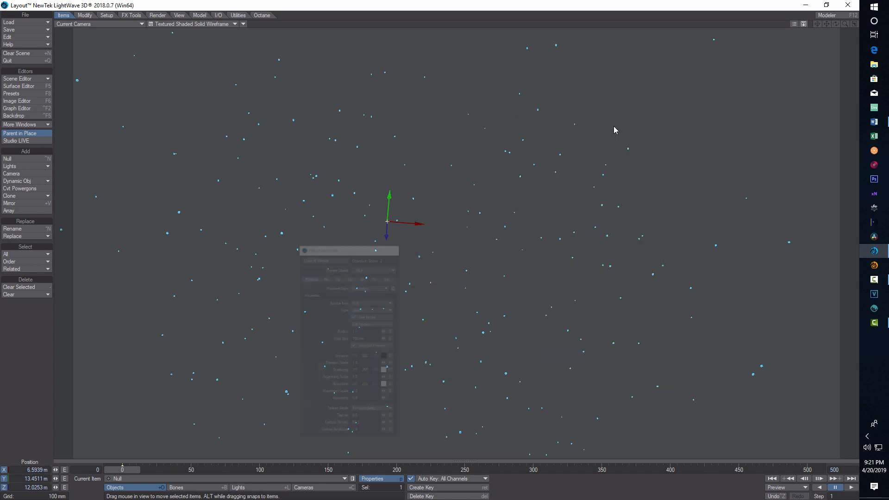
In the top view, move the light forward along Z until it sits beside the star field.
click(141, 25)
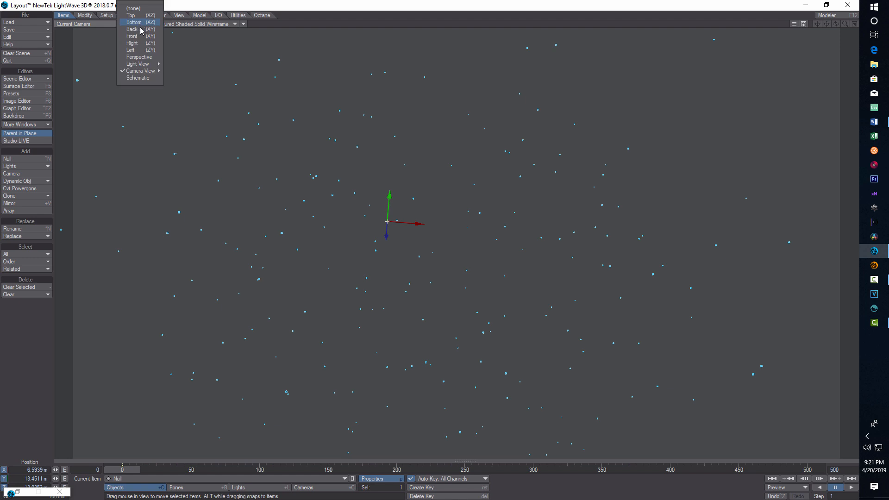
click(140, 17)
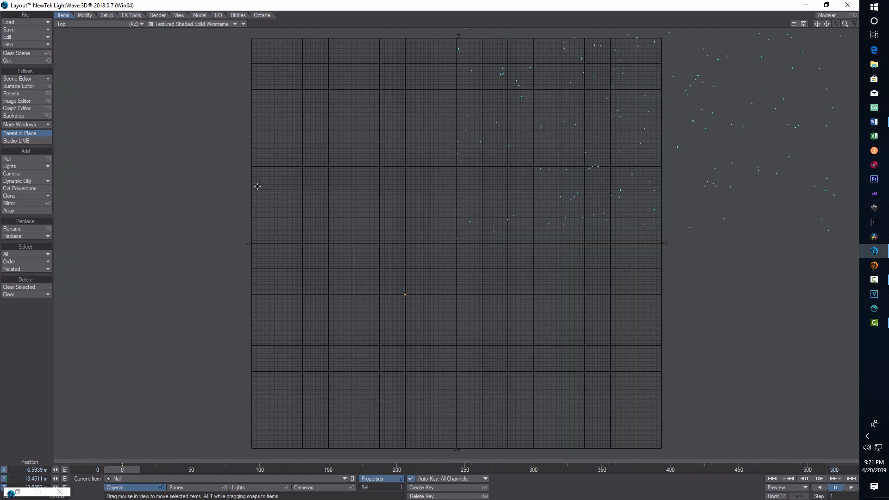
click(239, 487)
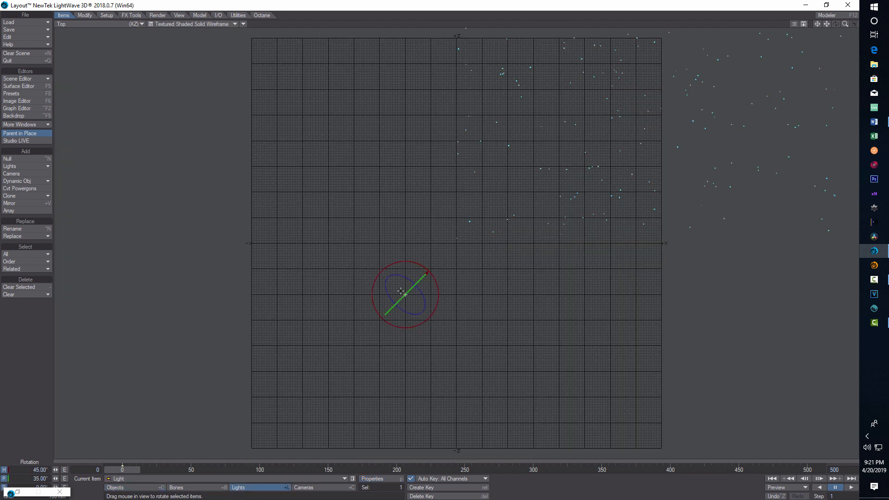
drag(404, 286, 404, 73)
Looking through the light, turn its heading toward the star field and raise it to Y 9.8 m.
click(141, 24)
click(133, 72)
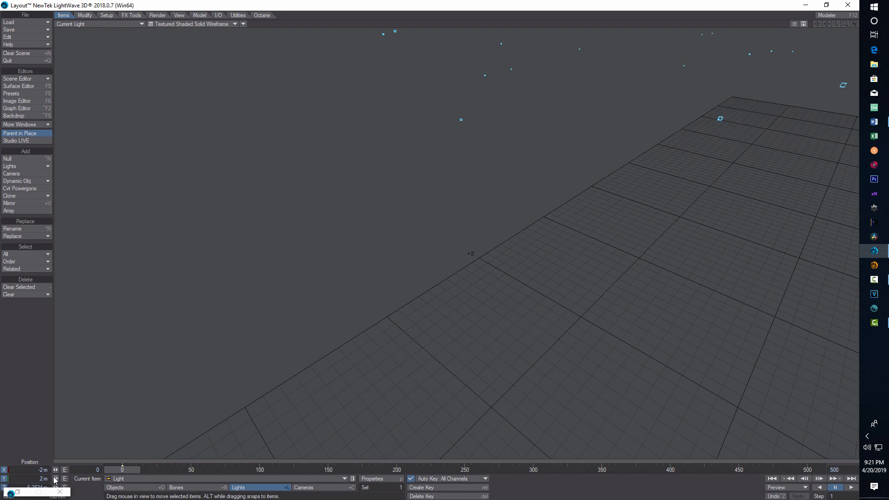
key(y)
drag(56, 470, 104, 470)
key(t)
drag(55, 479, 90, 479)
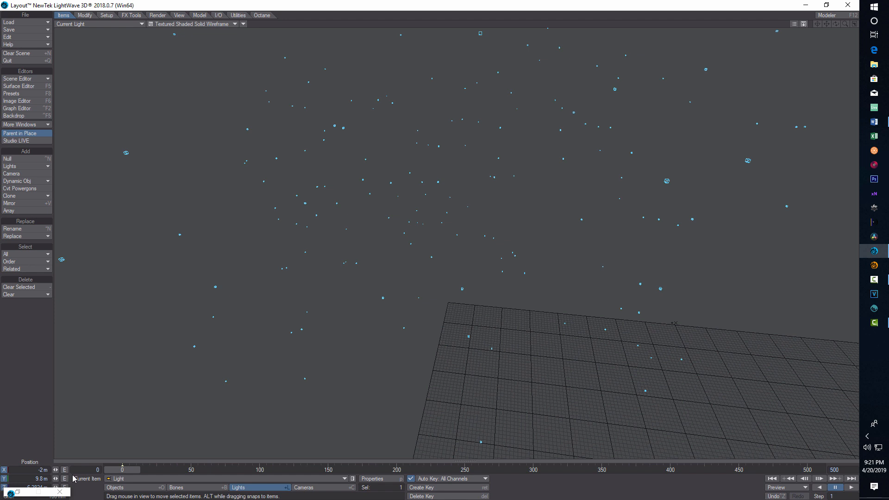
Return to the camera view and review the properties of the light and the camera.
click(142, 24)
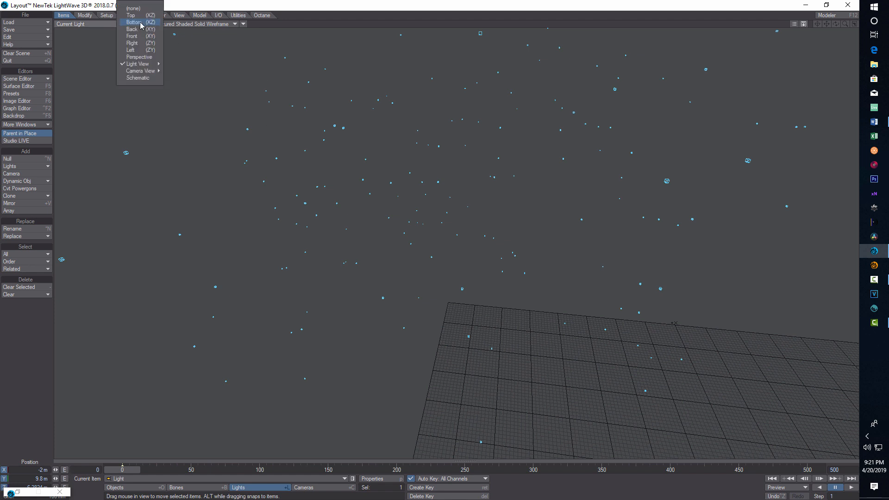
click(140, 72)
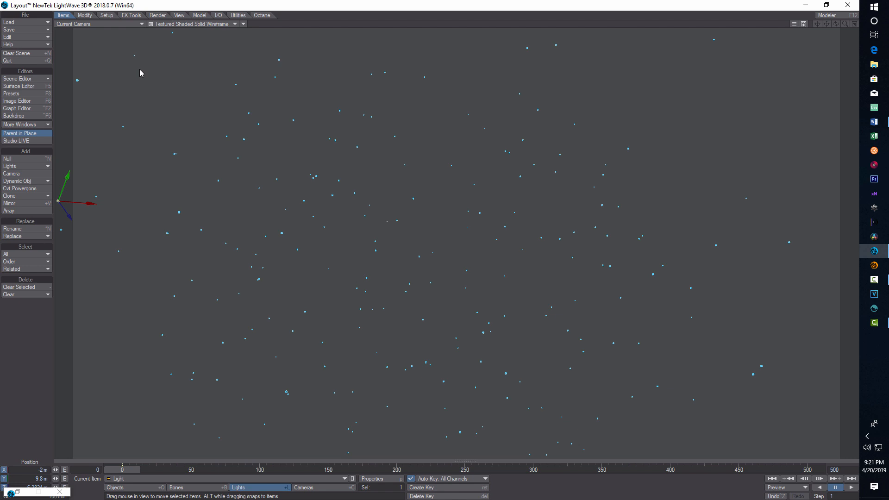
click(373, 479)
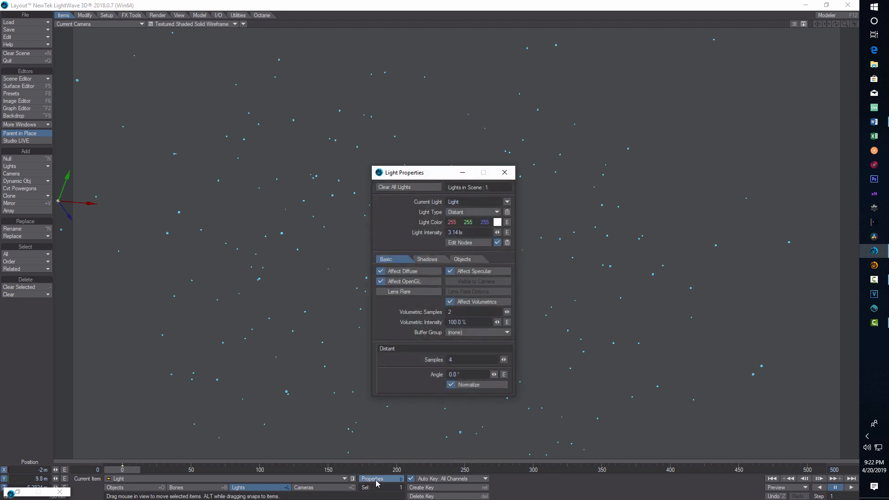
click(319, 487)
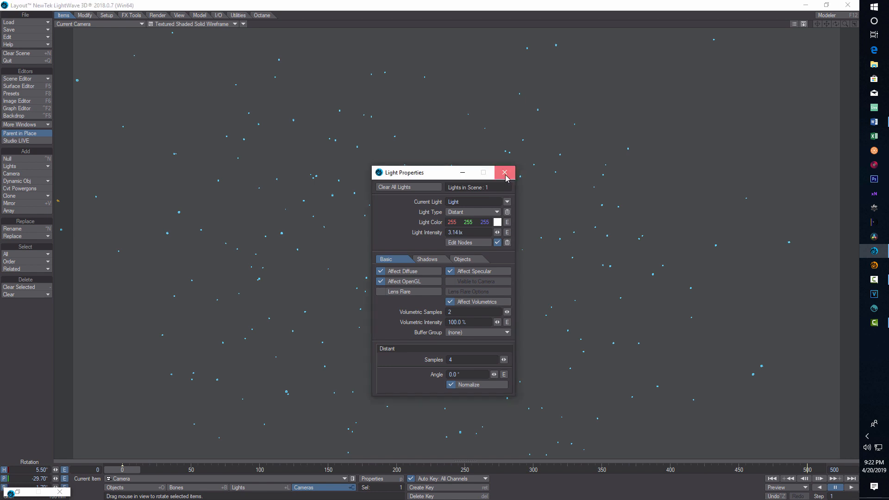
click(505, 172)
click(379, 480)
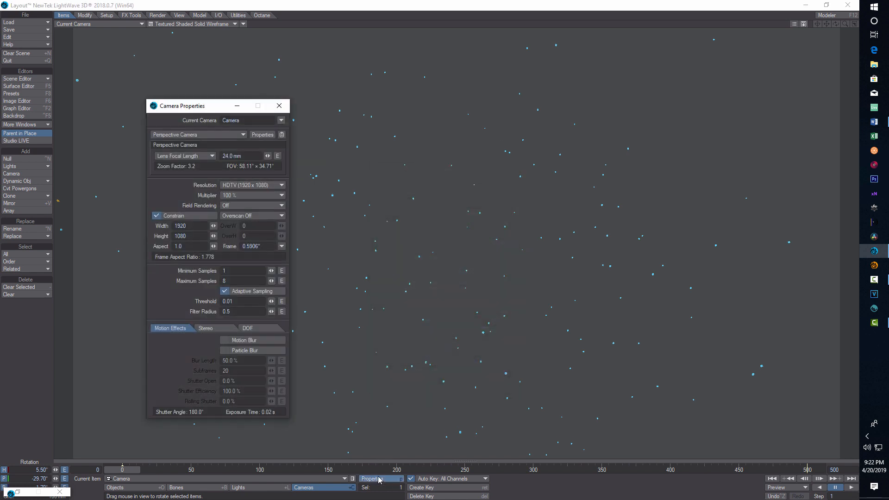
click(283, 108)
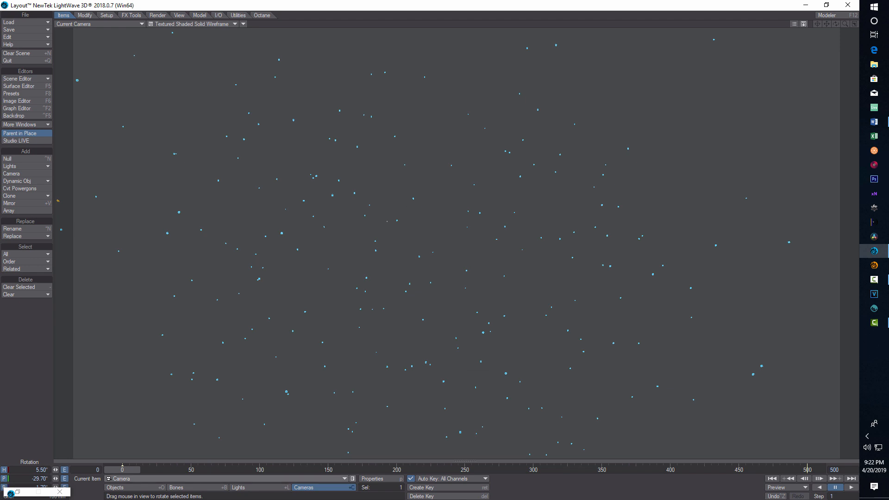
Scrub the timeline to frame 500 and back to 0 to check the null's placement in the camera view.
click(125, 489)
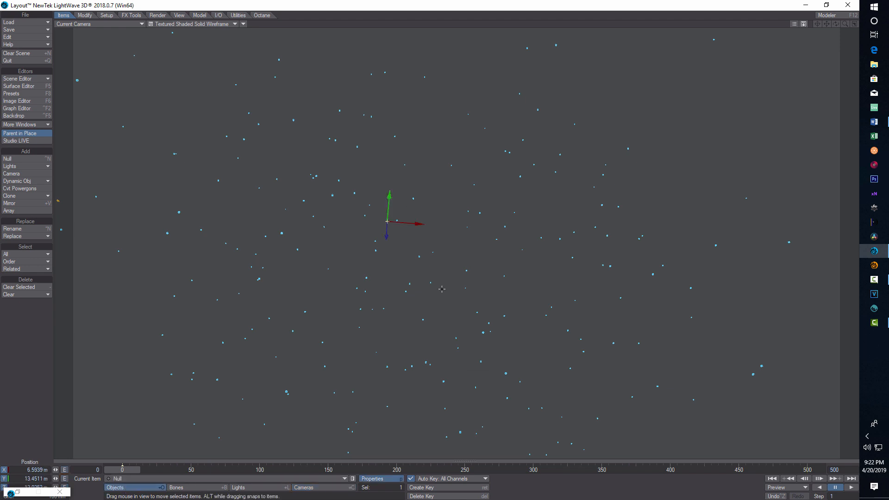
drag(122, 469, 808, 470)
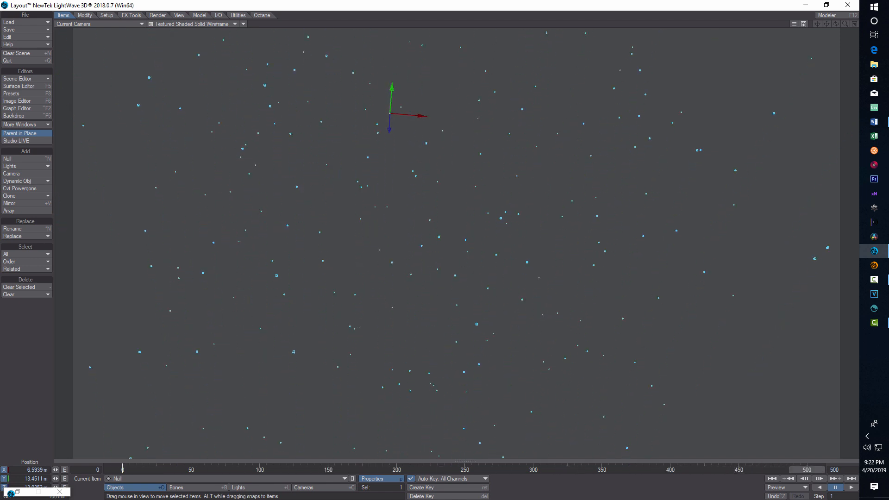
click(313, 487)
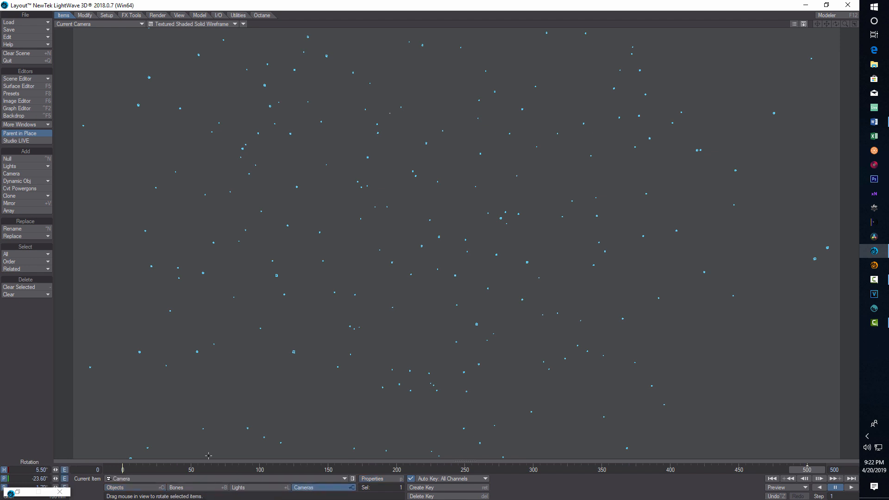
drag(56, 470, 56, 469)
drag(56, 479, 58, 479)
drag(807, 469, 122, 469)
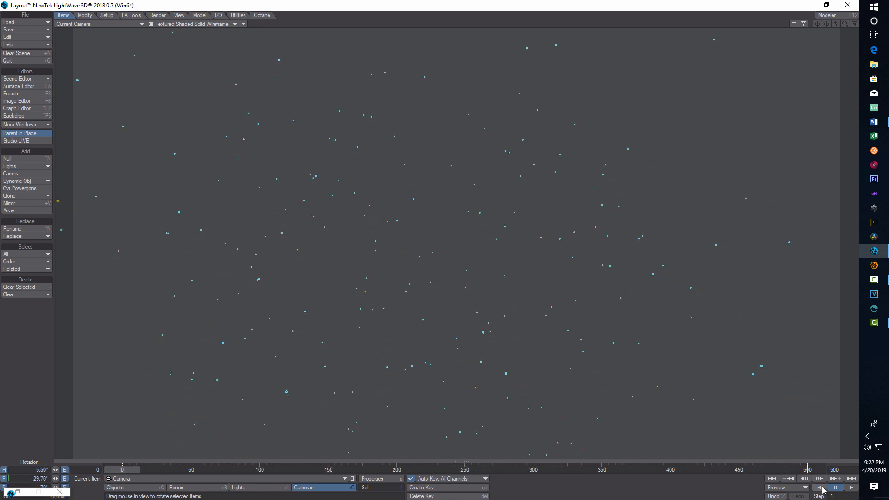
Open the volumetric null's node network and add a Gradient node and a scalar Multiply node.
click(116, 488)
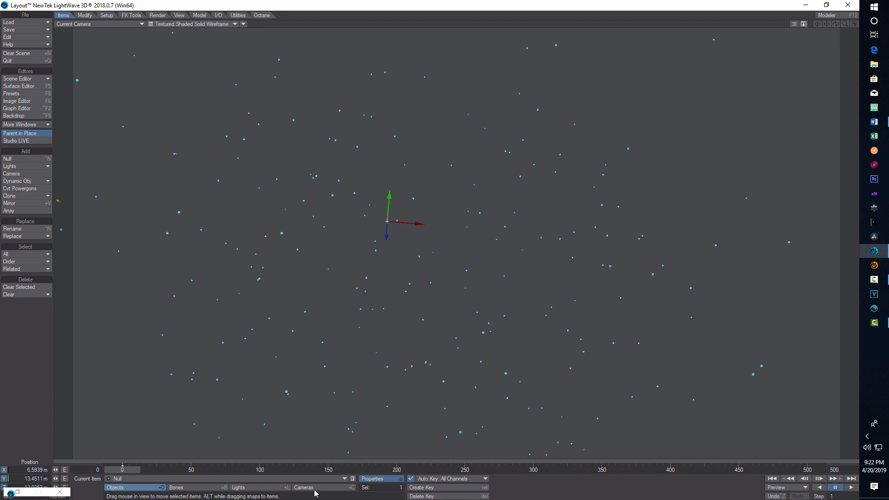
click(386, 481)
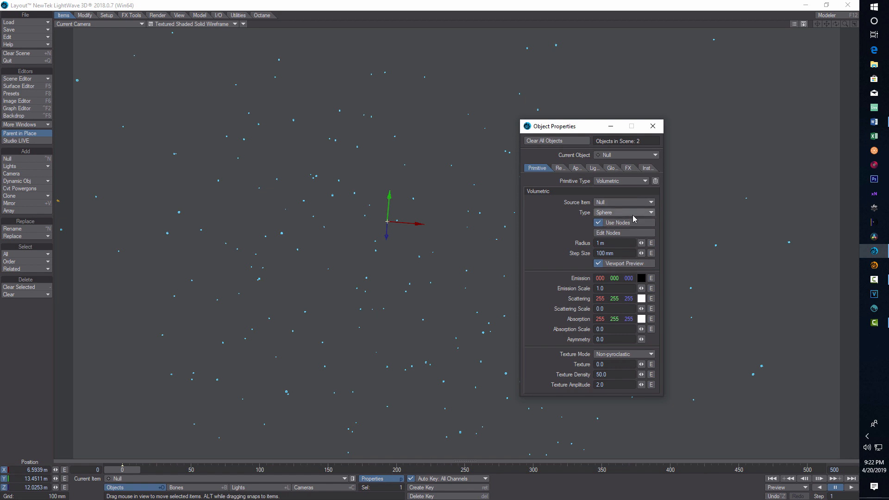
click(631, 234)
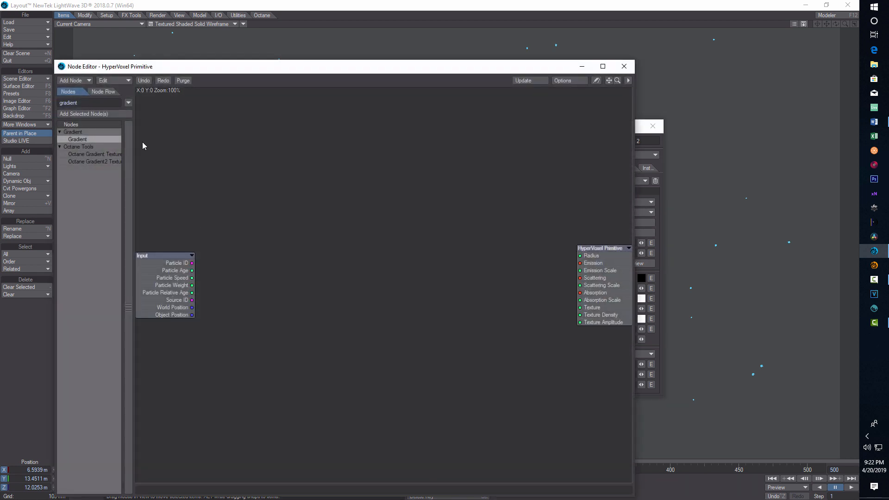
double_click(86, 140)
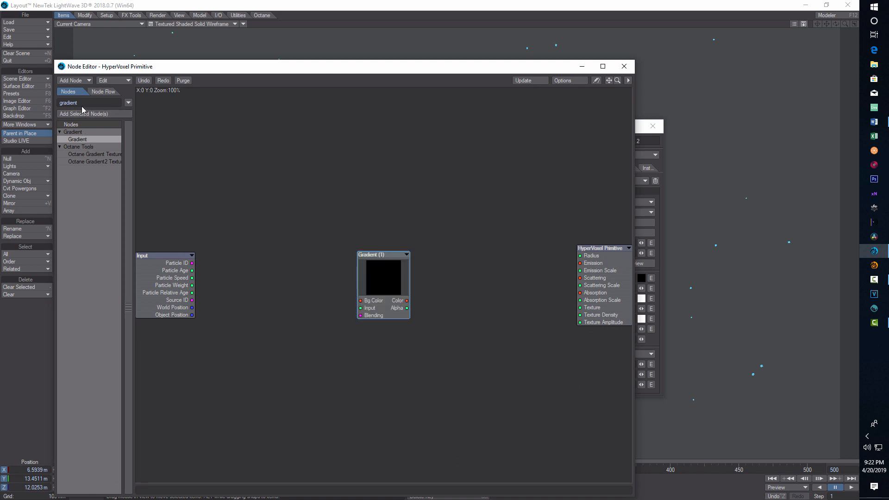
double_click(83, 104)
text(mut)
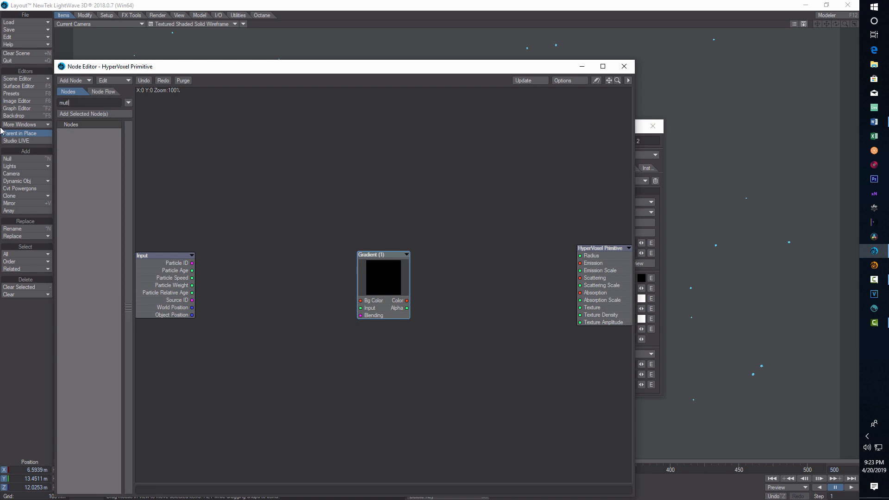
key(BackSpace)
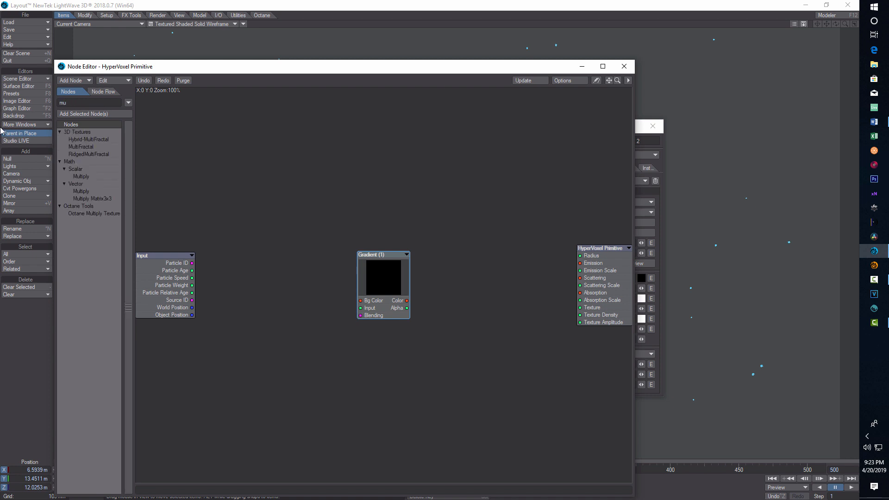
double_click(94, 177)
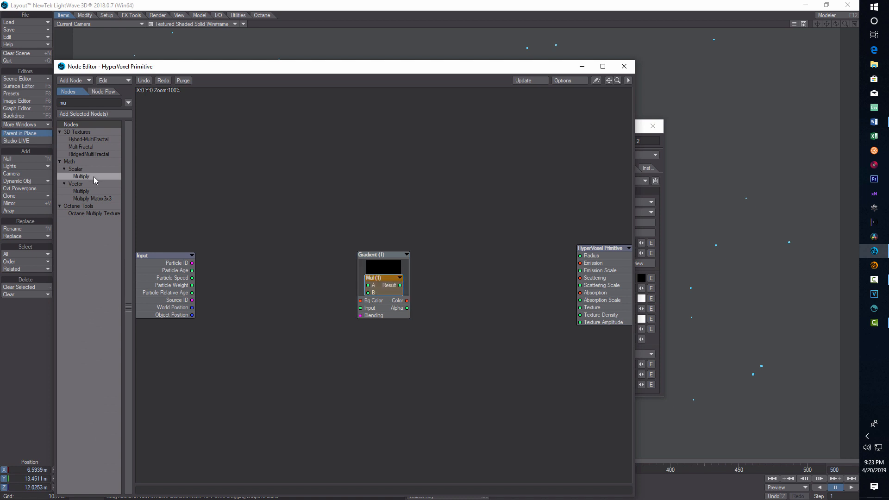
Add a 3D Turbulence texture node and a Curve node to the volumetric's network.
drag(79, 102, 1, 96)
text(tu)
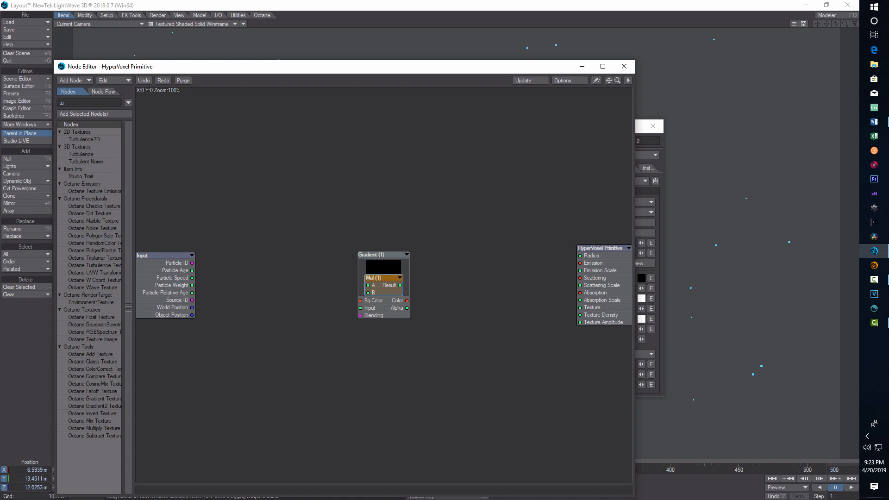
double_click(77, 154)
drag(69, 103, 1, 111)
text(curv)
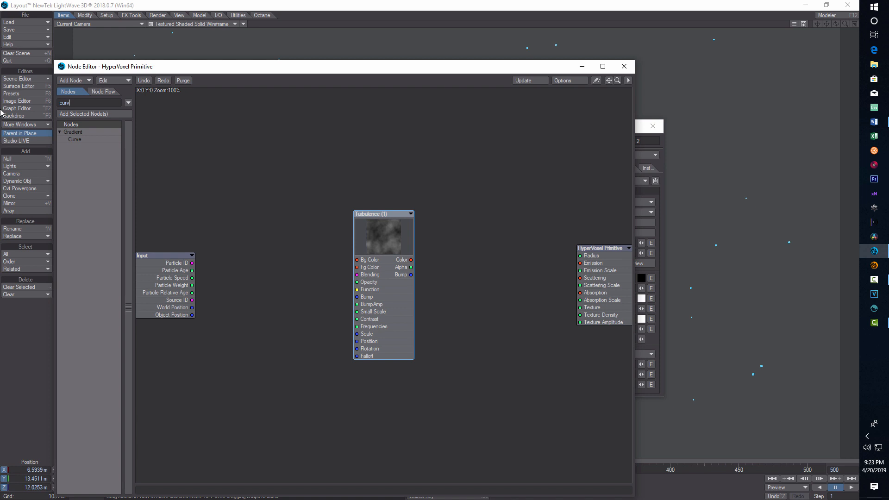
double_click(101, 139)
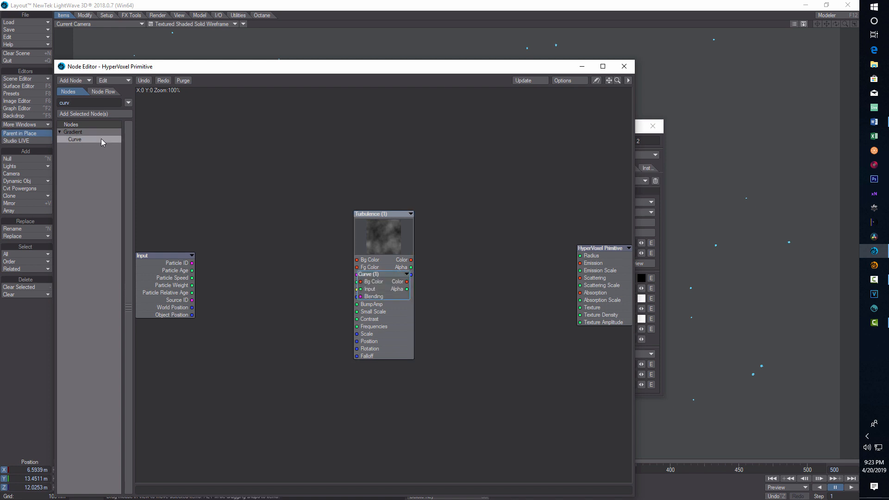
Spread the stacked nodes apart, with Turbulence beside Input, Curve above Multiply and Gradient below it.
drag(371, 287, 507, 144)
drag(391, 246, 283, 250)
drag(373, 277, 485, 410)
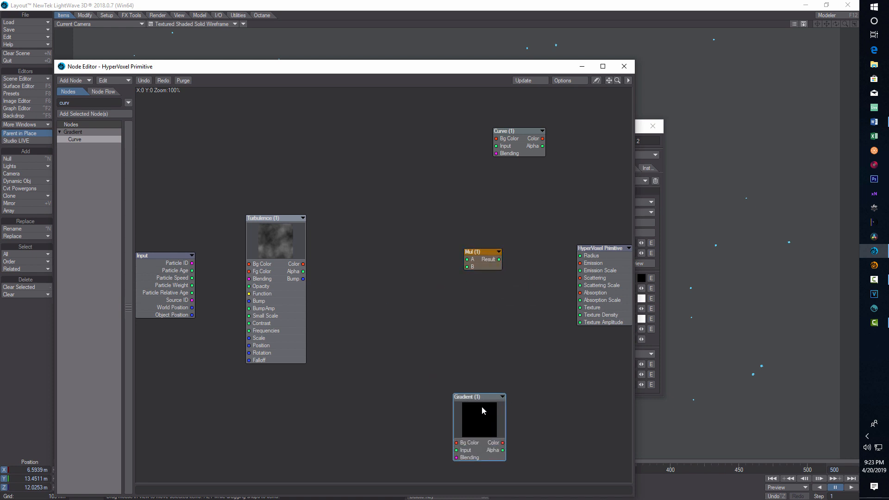
Set the Turbulence node's foreground color to white (255, 255, 255) and its contrast to 50%.
double_click(265, 235)
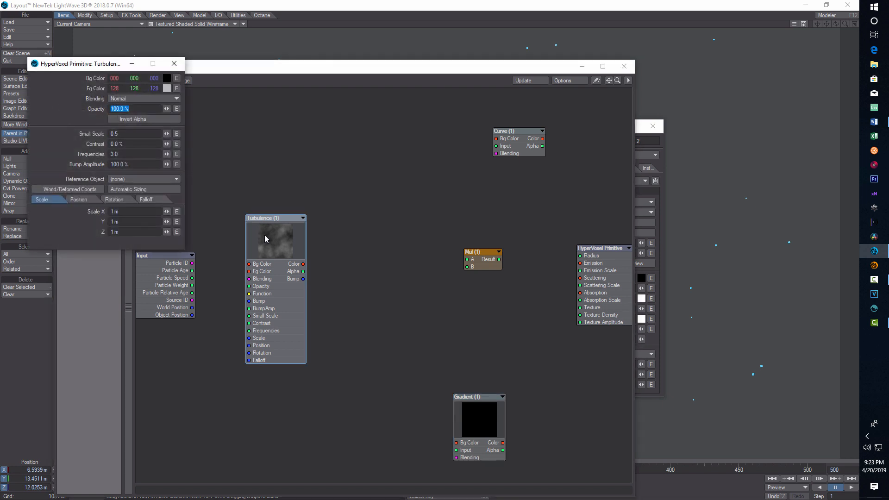
click(167, 88)
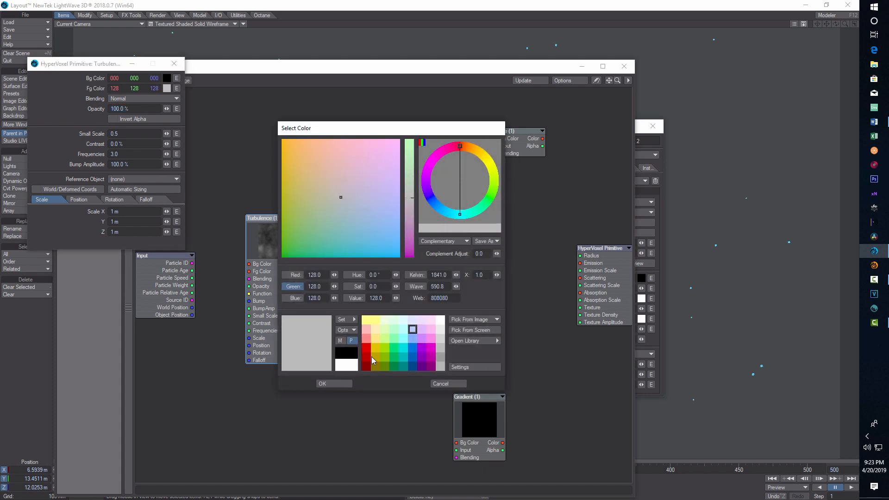
click(351, 367)
click(345, 384)
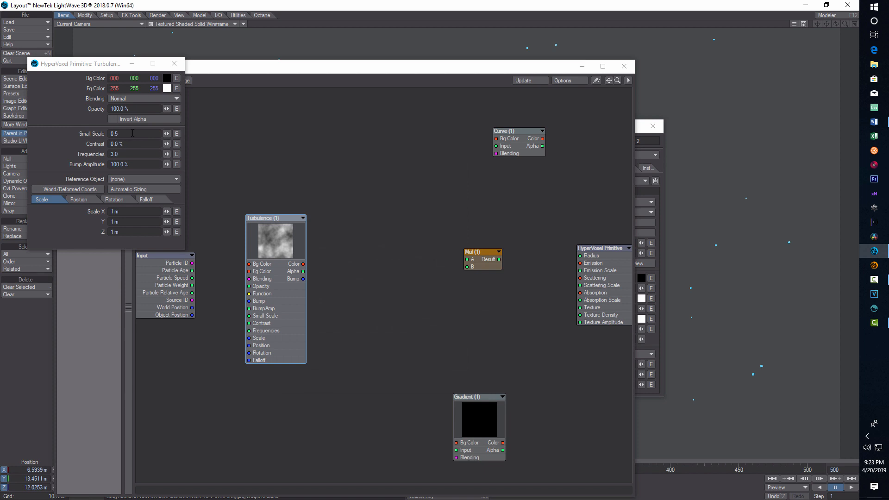
drag(132, 144, 4, 141)
text(50)
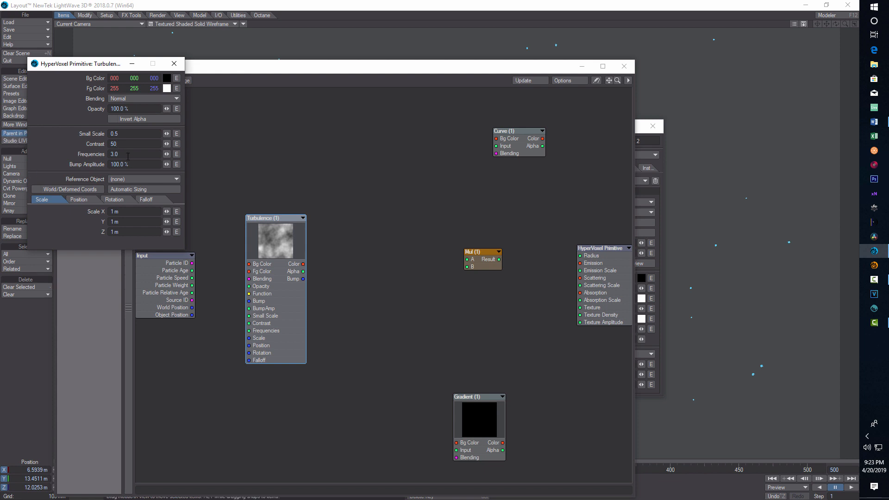
click(319, 143)
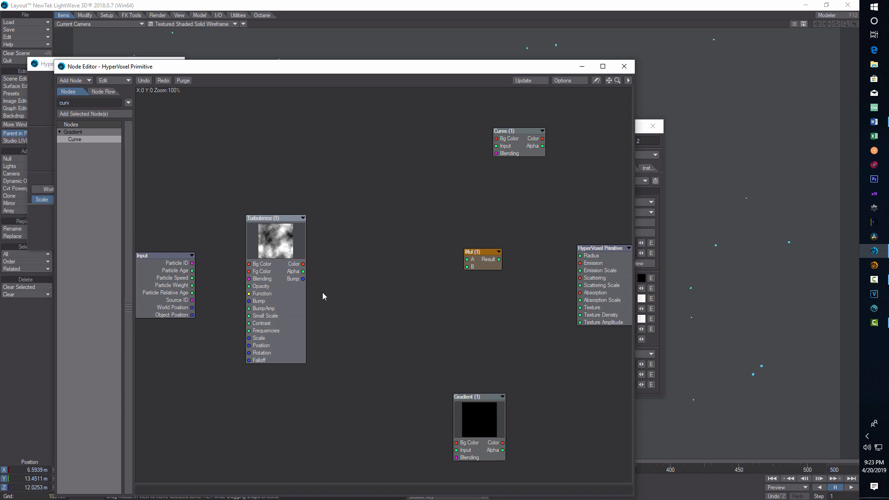
Set the Multiply node's B value to 2.0.
double_click(486, 267)
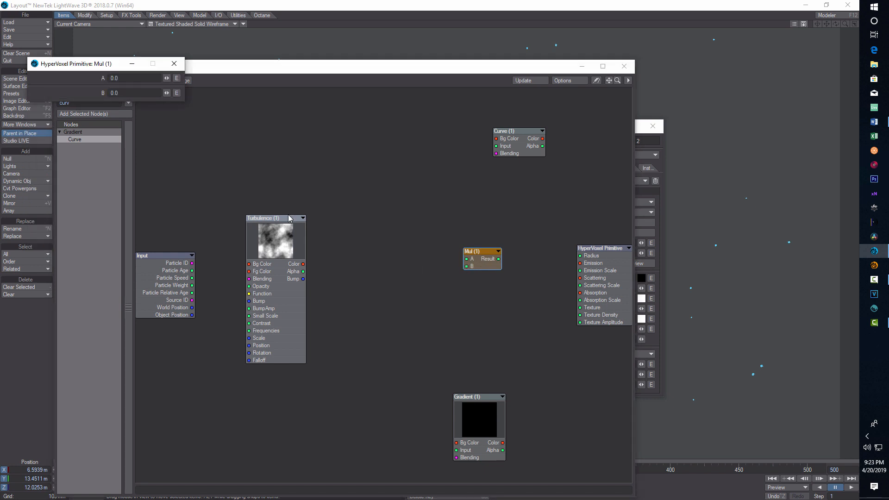
click(133, 93)
text(2.0)
Add three keys to the Curve node's graph at about (0.18, 0.61), (0.49, 0.43) and (0.84, 0.80).
double_click(518, 138)
drag(610, 59, 435, 65)
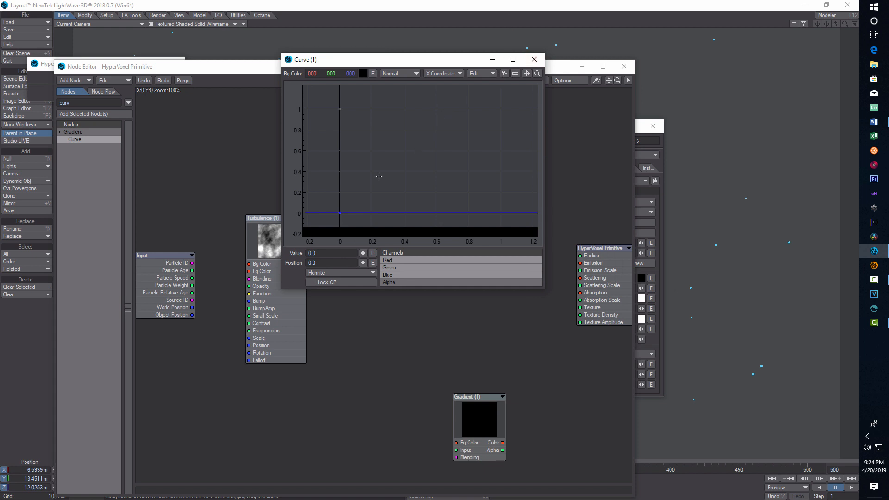
click(505, 73)
click(370, 150)
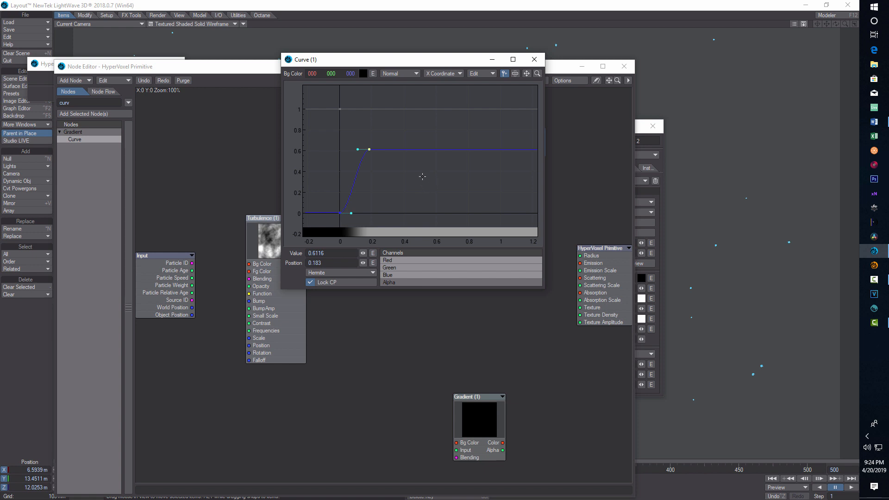
click(418, 169)
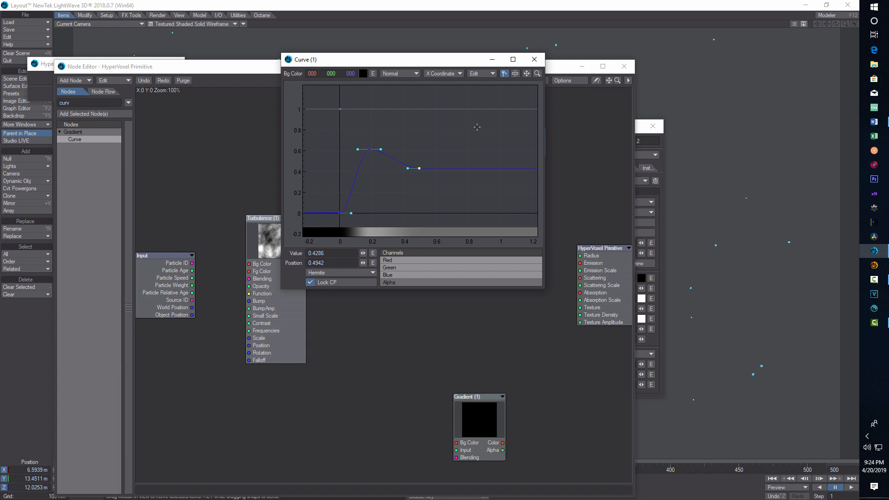
click(475, 130)
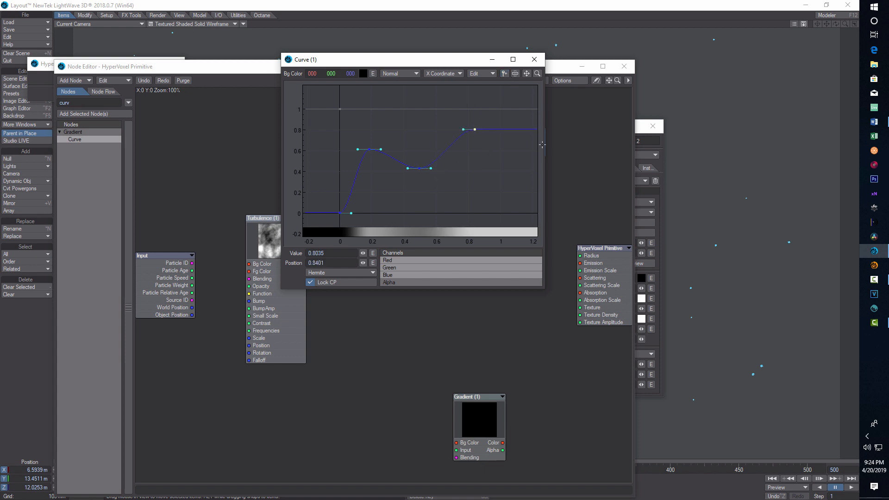
Adjust the tangent handles of the three new Curve keys, tilting the last key's handle upward, and close the curve settings.
click(459, 129)
drag(463, 130, 448, 125)
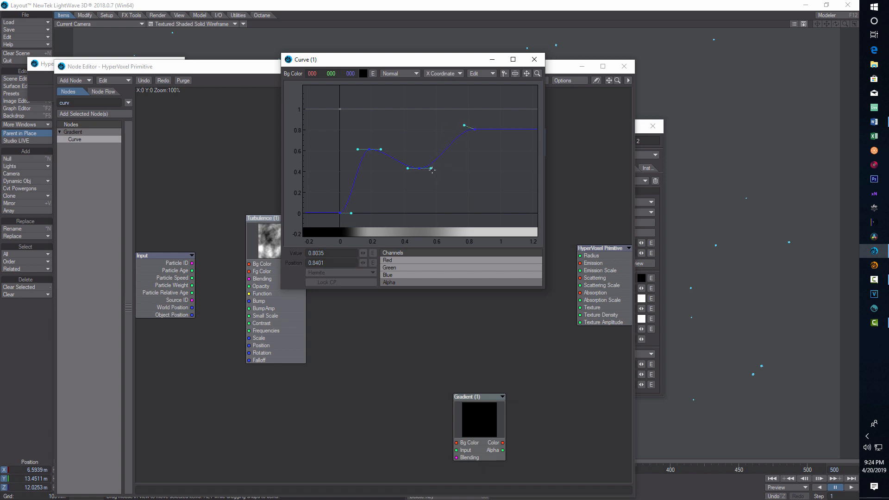
drag(432, 170, 445, 169)
drag(382, 148, 397, 143)
click(534, 59)
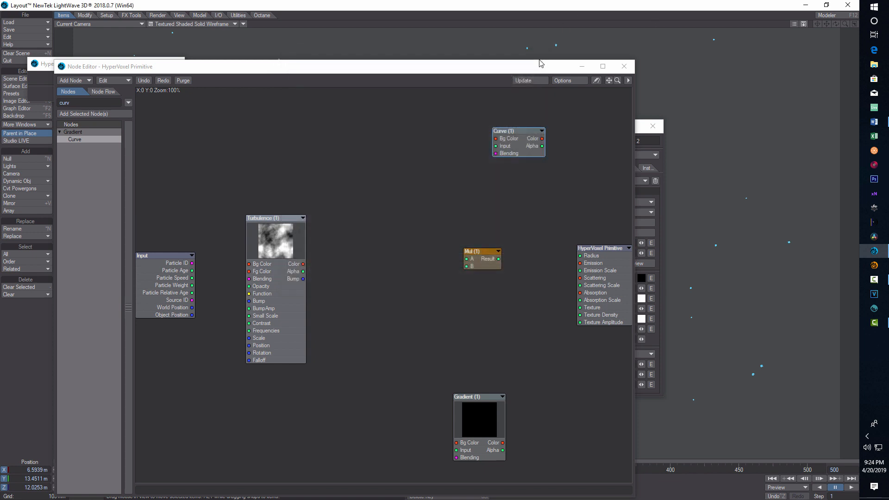
Move the Gradient node beside Turbulence and add a dark blue key (0, 16, 64) at position about 0.08.
drag(474, 426, 380, 229)
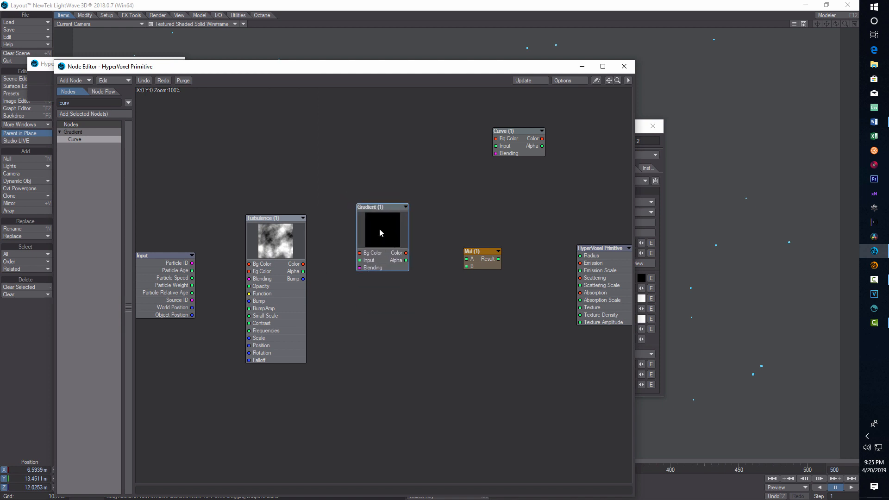
double_click(380, 229)
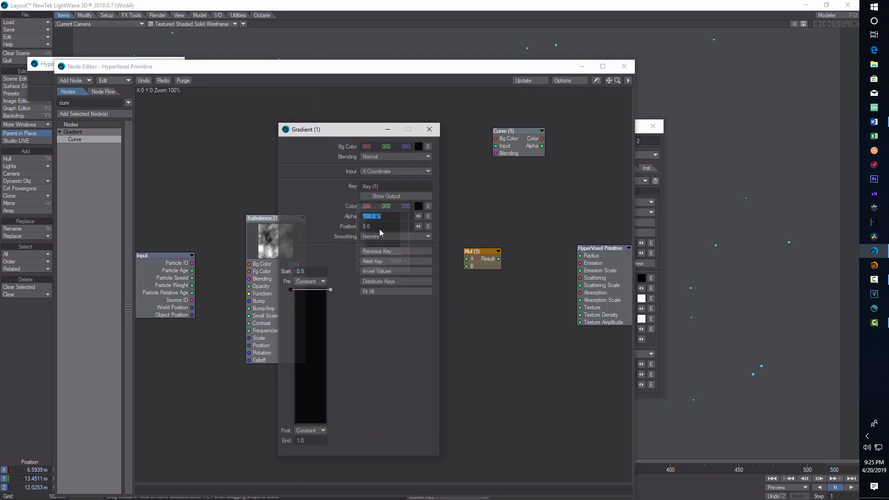
click(319, 300)
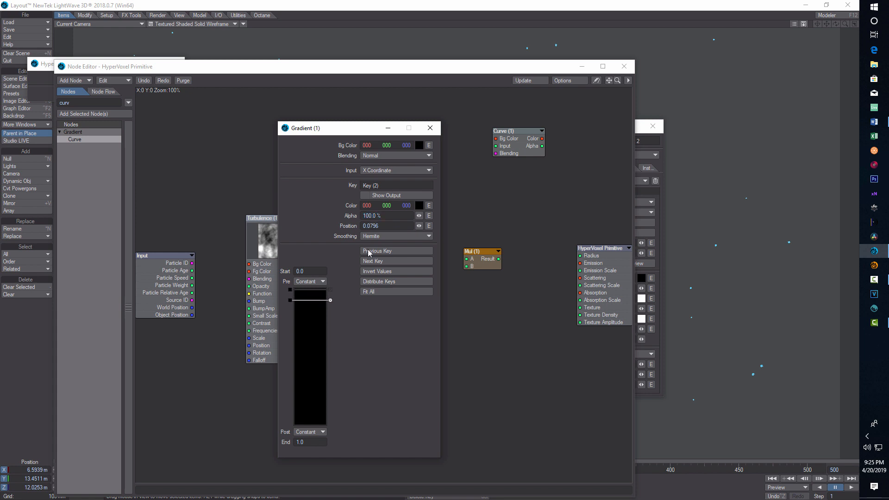
click(418, 206)
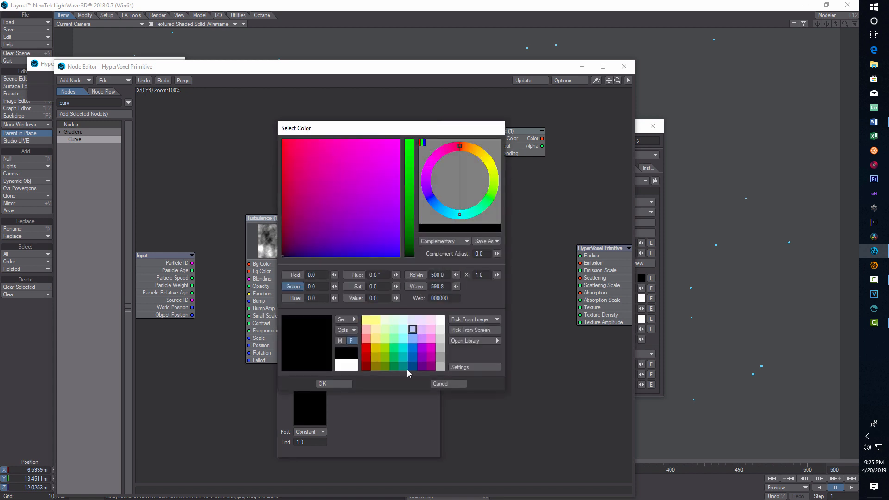
click(413, 366)
click(329, 385)
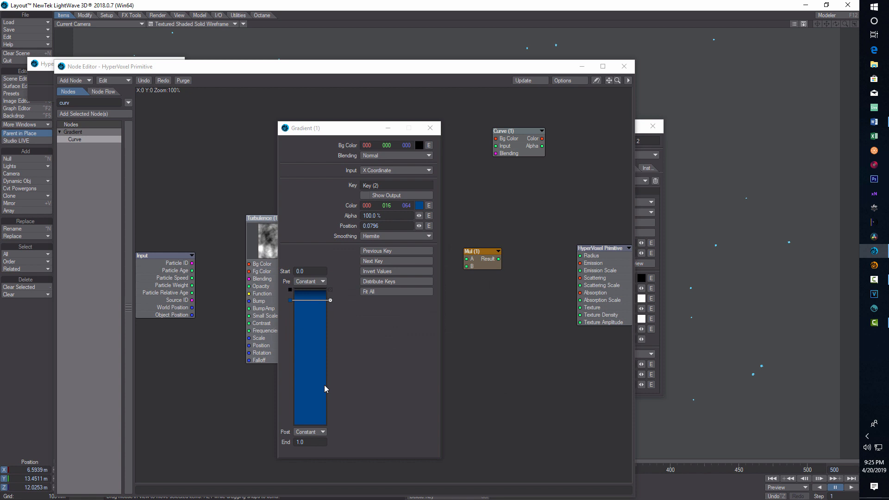
Add a gradient key at position about 0.54 and color it light blue (125, 158, 255).
click(321, 362)
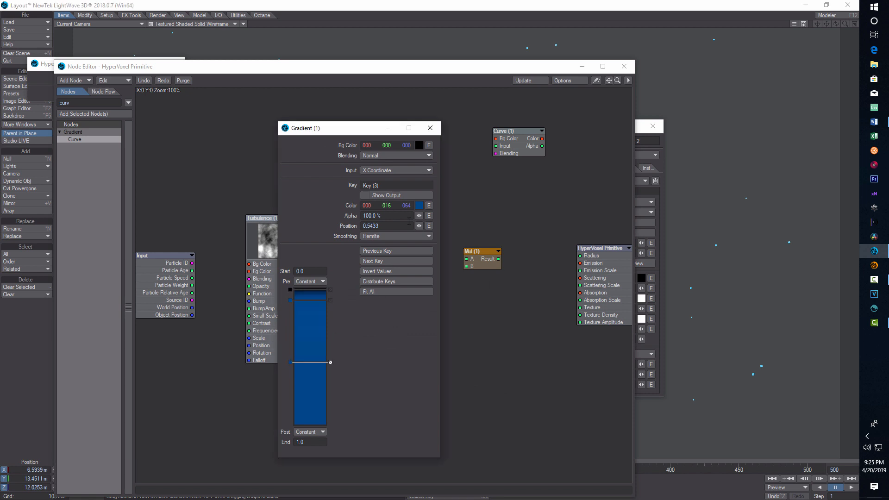
click(419, 205)
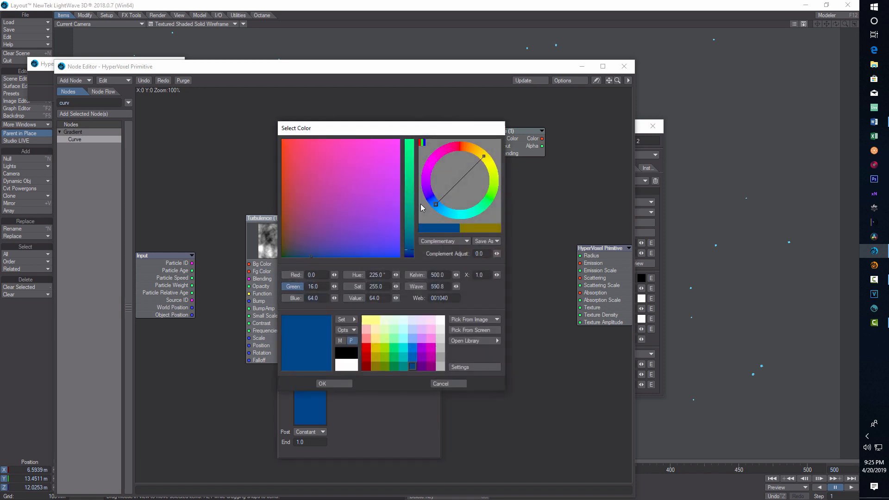
click(413, 329)
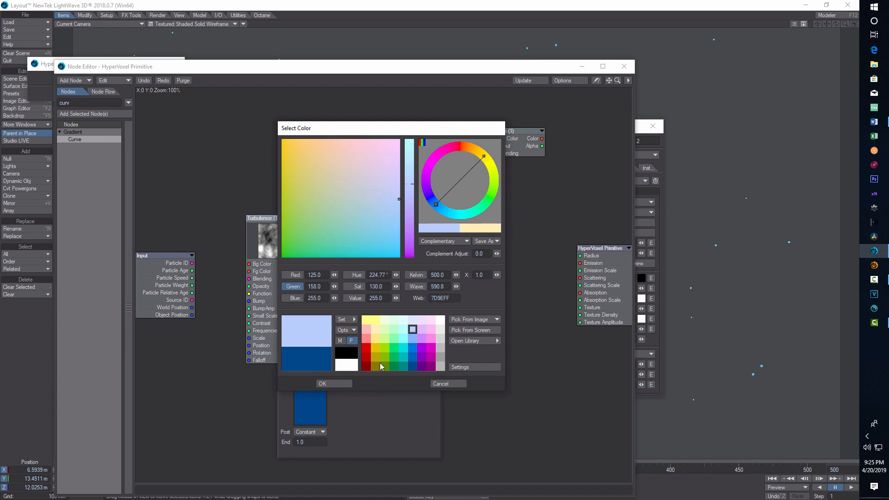
click(341, 384)
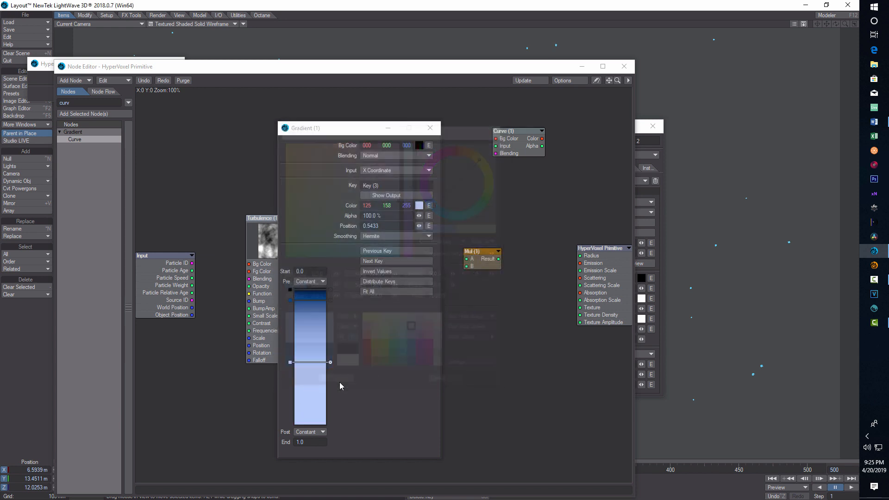
Add a gradient key at position about 0.99, color it white (255, 255, 255) and close the gradient settings.
click(314, 423)
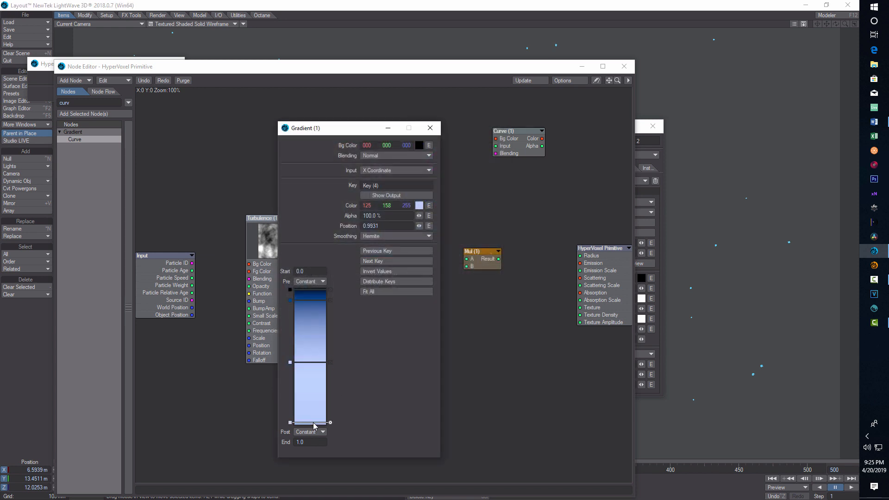
click(419, 206)
click(354, 366)
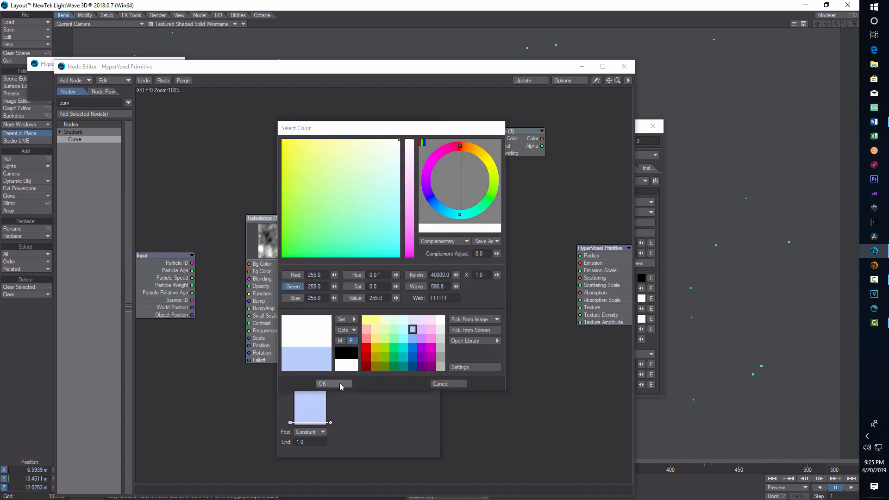
click(341, 383)
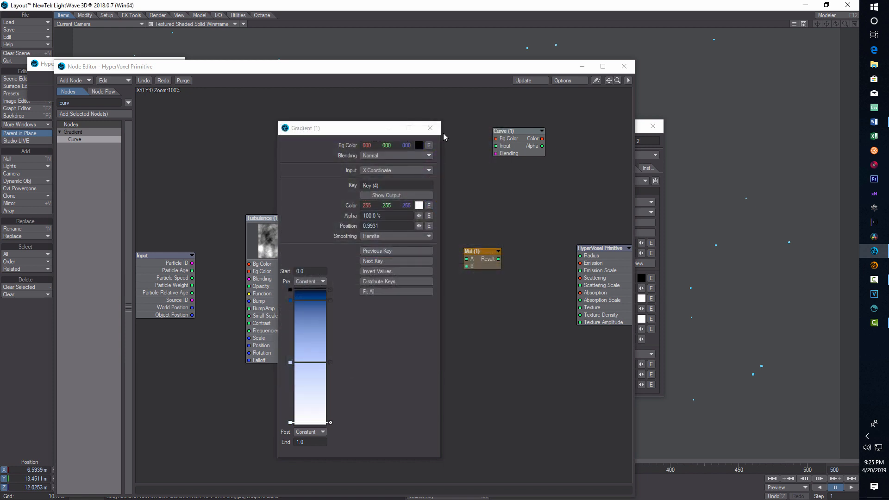
click(431, 127)
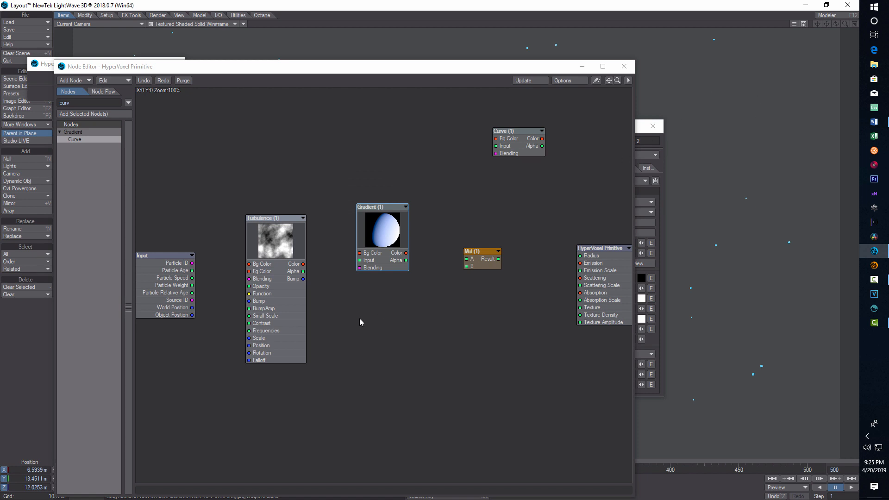
Place the Gradient node below Multiply, then connect Turbulence Alpha to its Input and its Color to the primitive's Emission.
drag(382, 223, 480, 339)
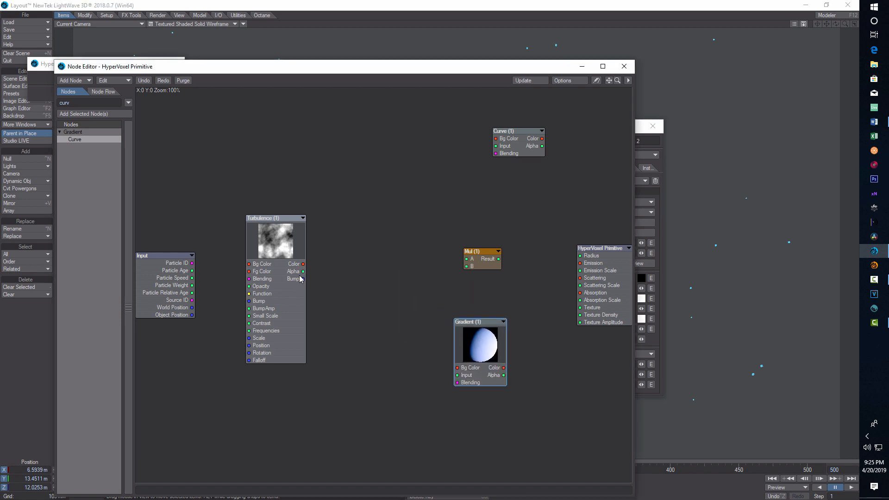
drag(303, 272, 458, 376)
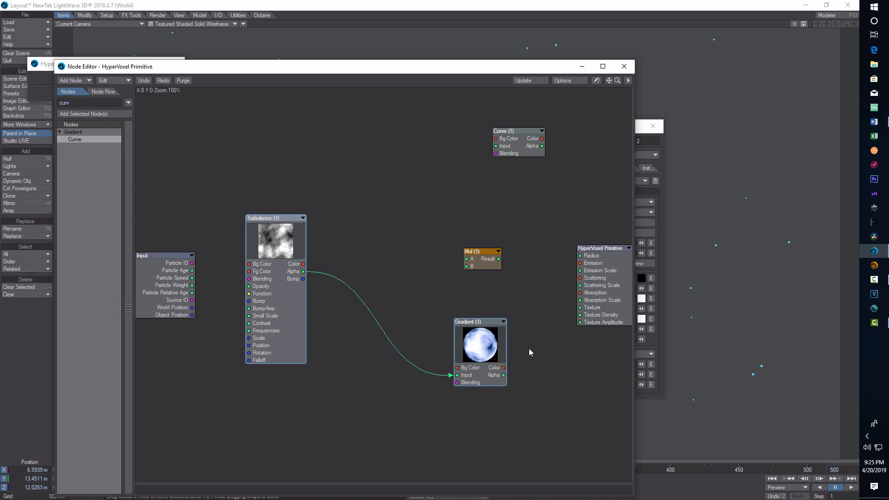
drag(506, 369, 580, 264)
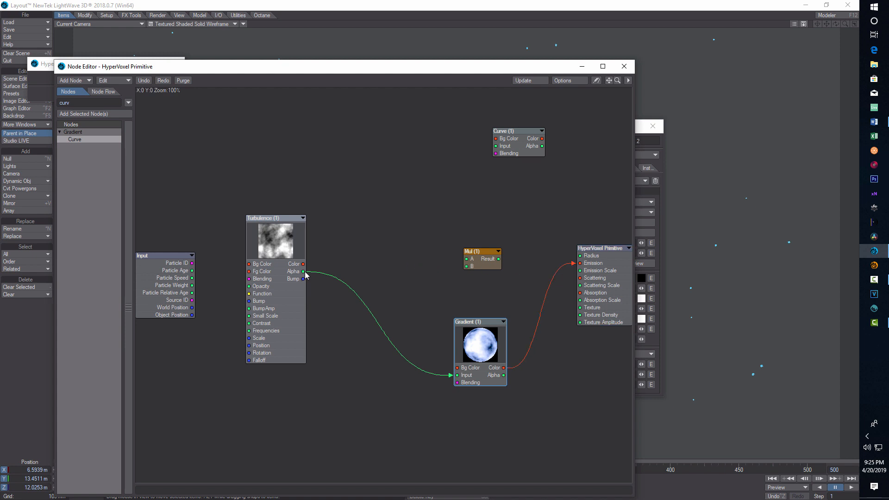
Connect Turbulence Color to Curve Input, Curve Alpha to Multiply A, and Multiply Result to the primitive's Emission Scale.
drag(305, 265, 466, 258)
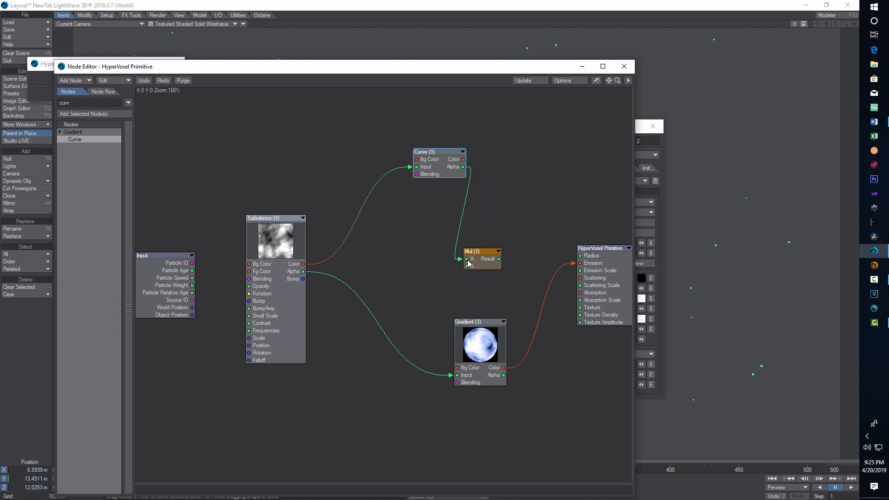
click(500, 260)
drag(499, 260, 582, 271)
Move the node editor off the volumetric sphere and switch the viewport to VPR rendering.
drag(529, 70, 665, 283)
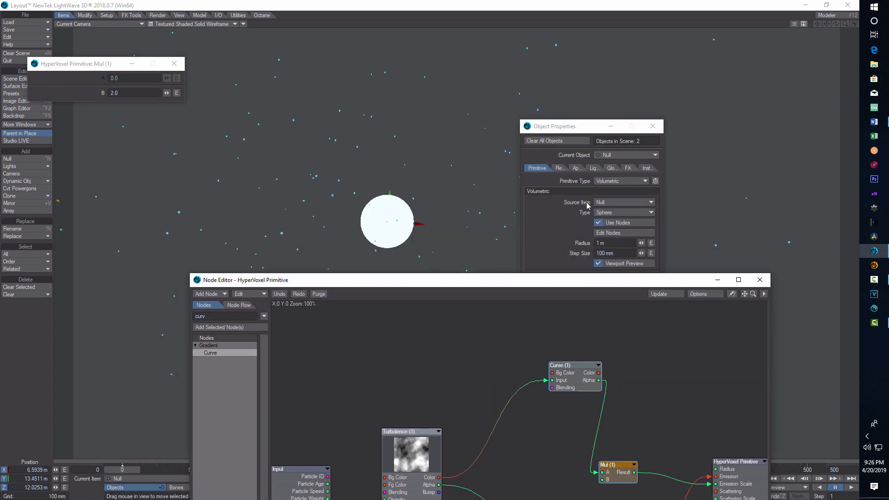
click(236, 24)
click(223, 68)
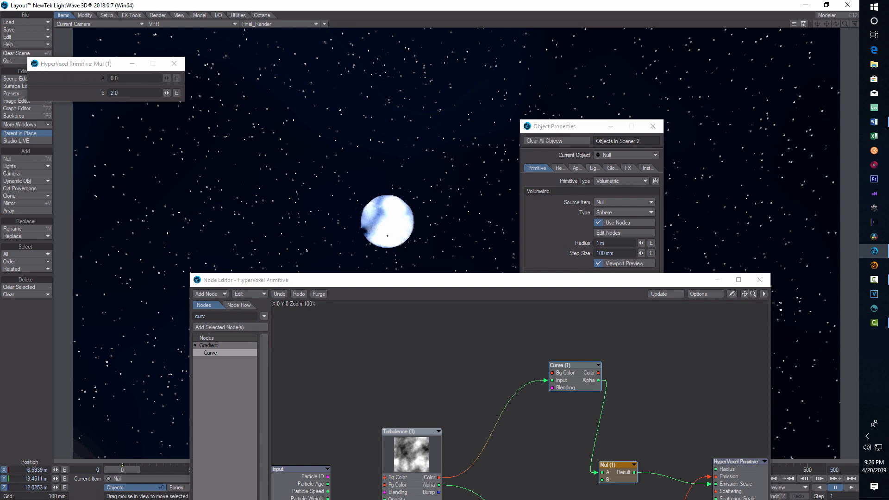
Connect Turbulence Alpha to the primitive's Texture input and close the node editor and leftover node windows.
drag(443, 283, 72, 206)
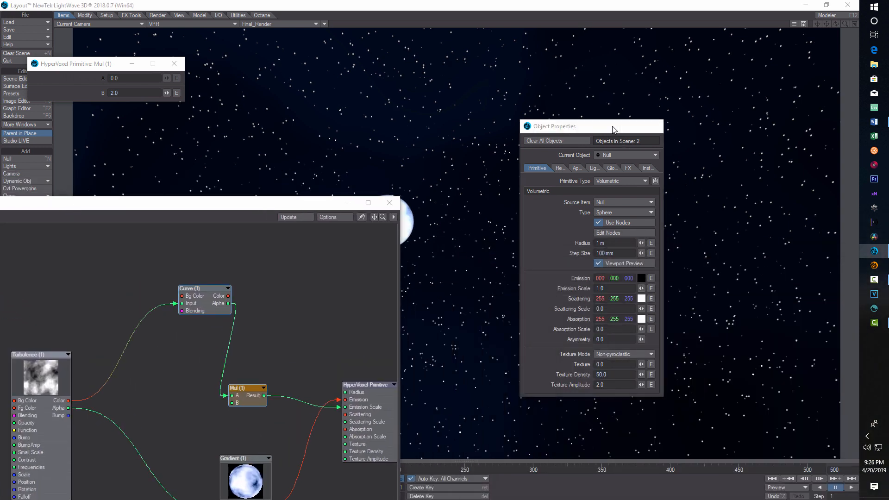
click(611, 126)
drag(286, 204, 203, 83)
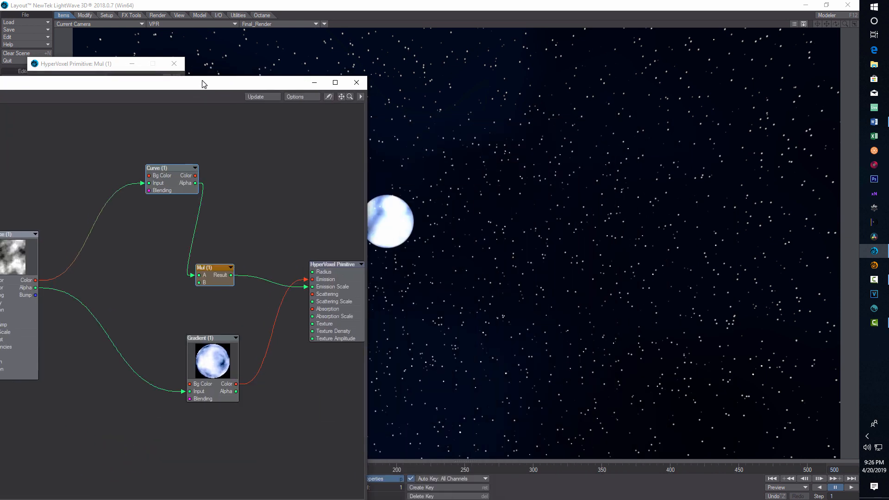
drag(35, 288, 313, 327)
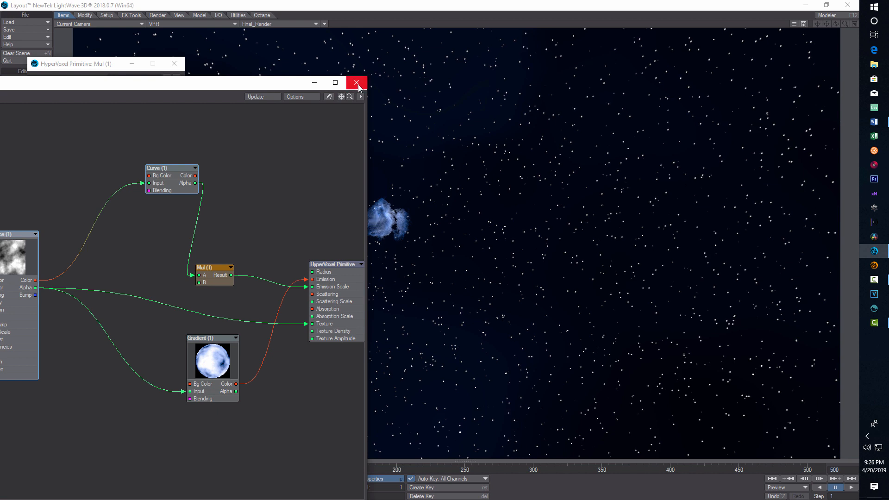
click(356, 83)
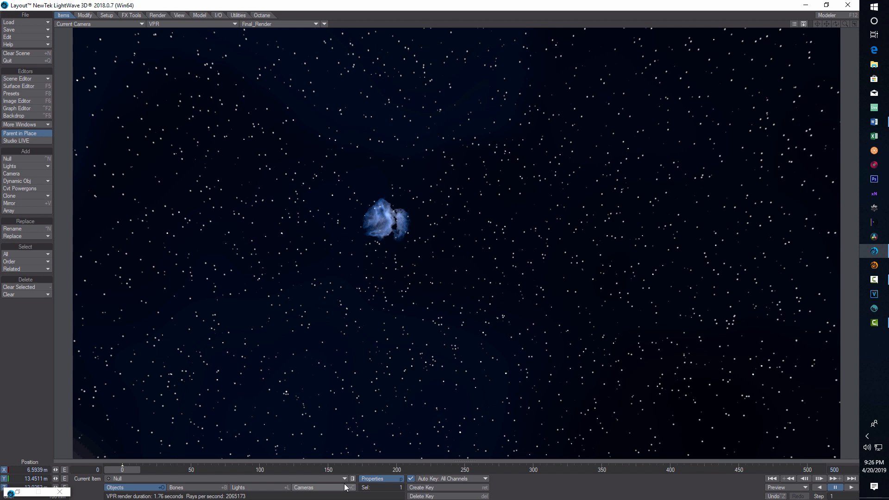
click(56, 493)
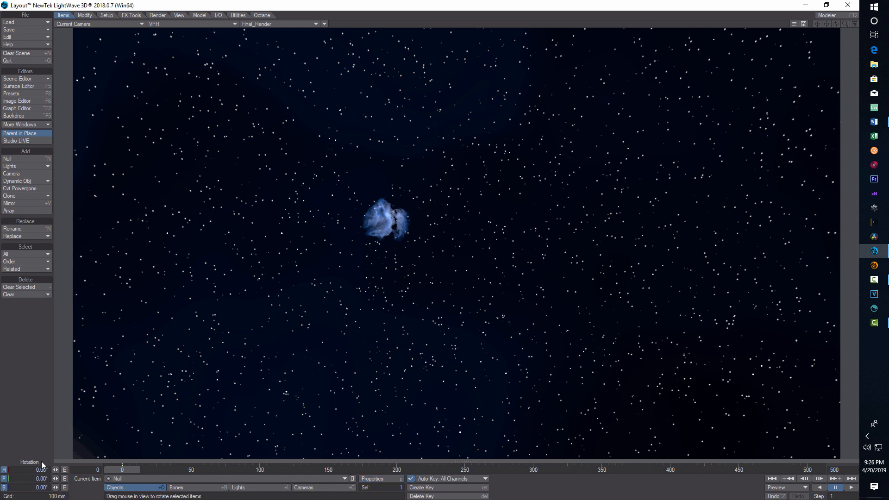
Scale the null to 3 on the X, Y and Z axes.
key(h)
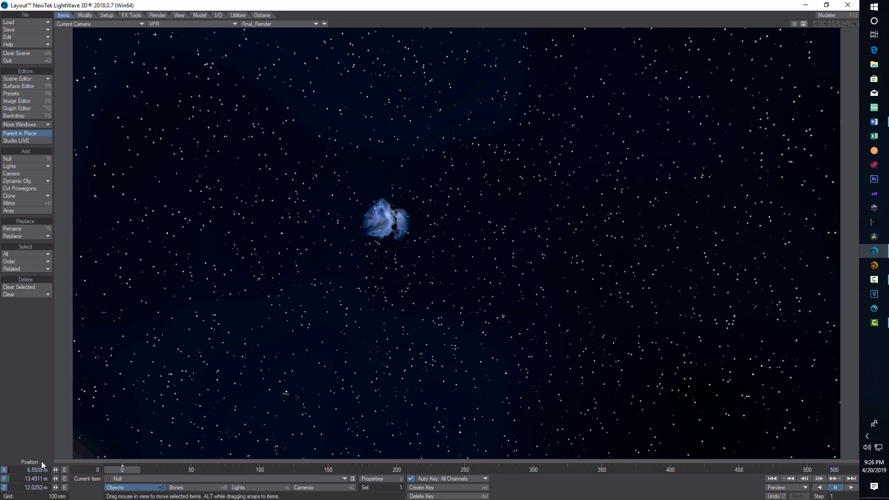
key(shift+h)
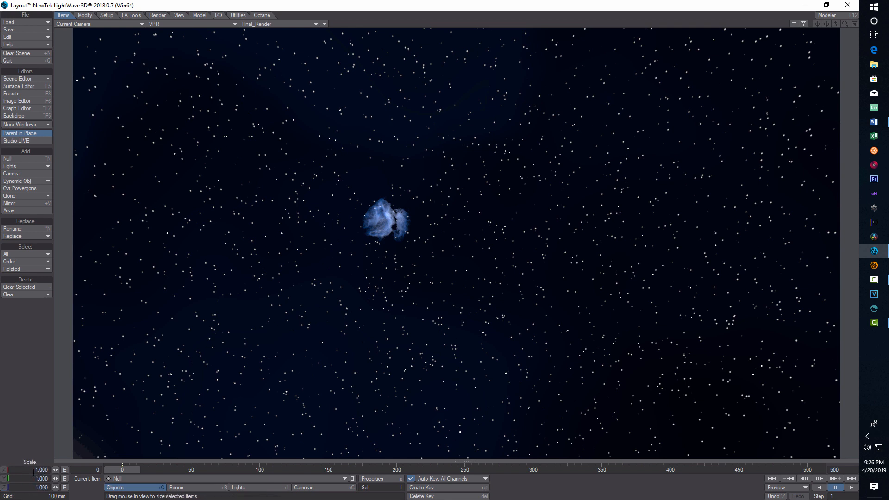
click(42, 469)
text(3)
key(Tab)
text(3)
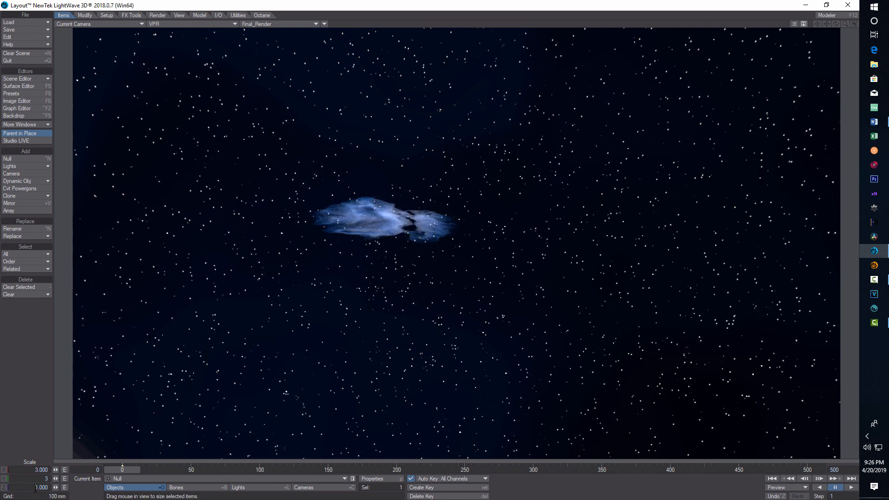
key(Tab)
text(3)
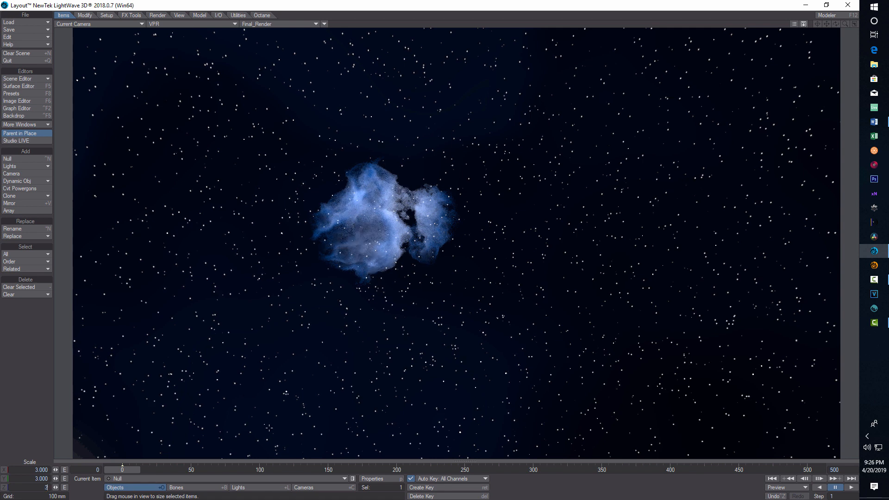
key(Return)
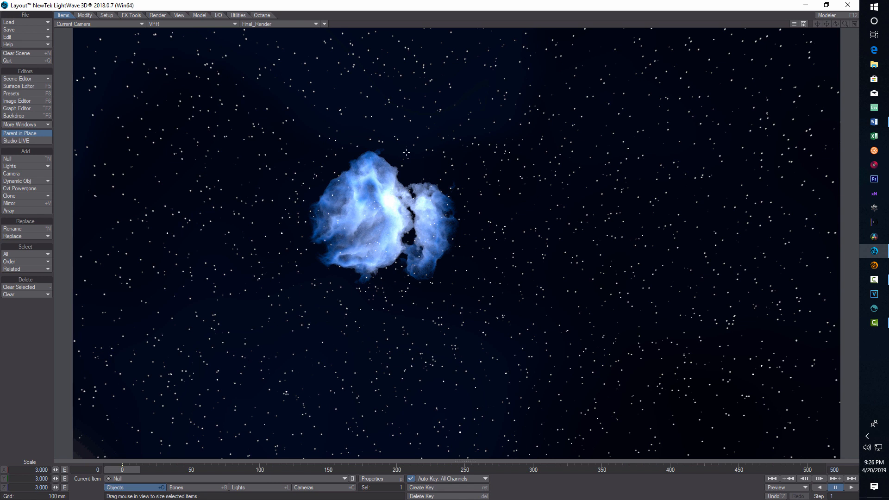
Rotate the null to a heading of -59.80° and a pitch of -26.80°.
key(t)
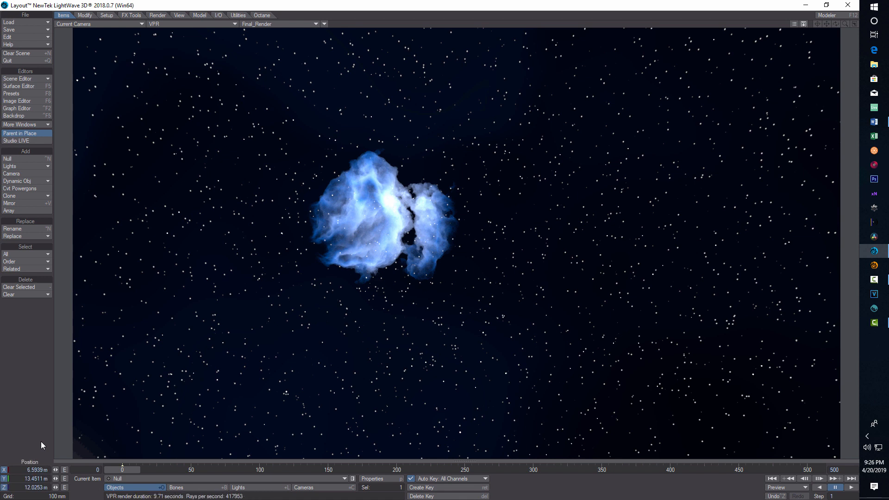
key(y)
drag(56, 470, 2, 470)
drag(56, 479, 14, 479)
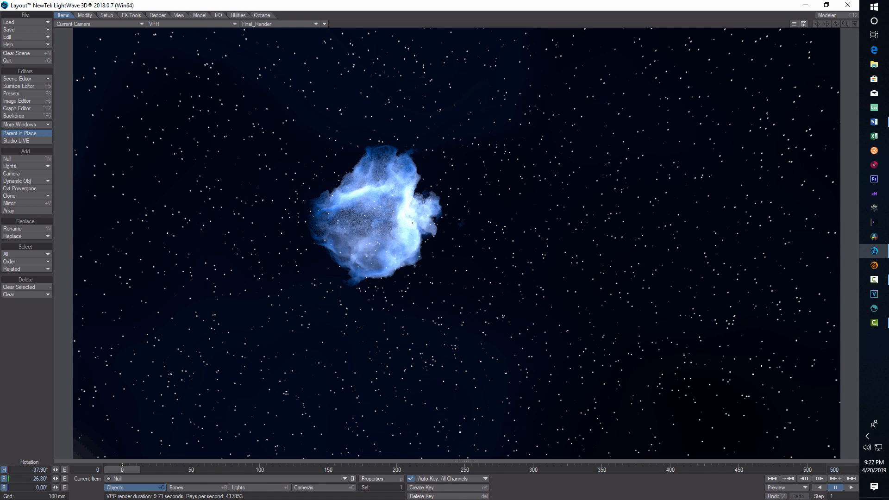
drag(56, 470, 43, 469)
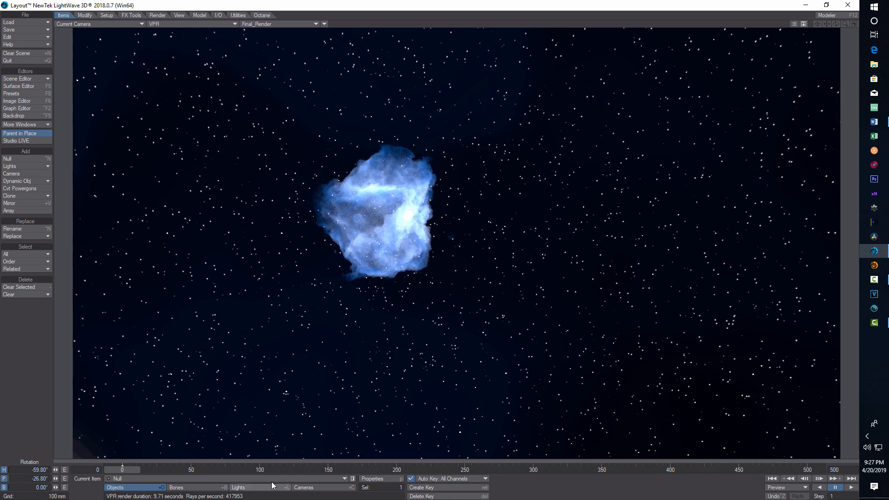
Open the null's volumetric node graph and its Turbulence node settings, and move the node editor clear of the nebula.
click(371, 478)
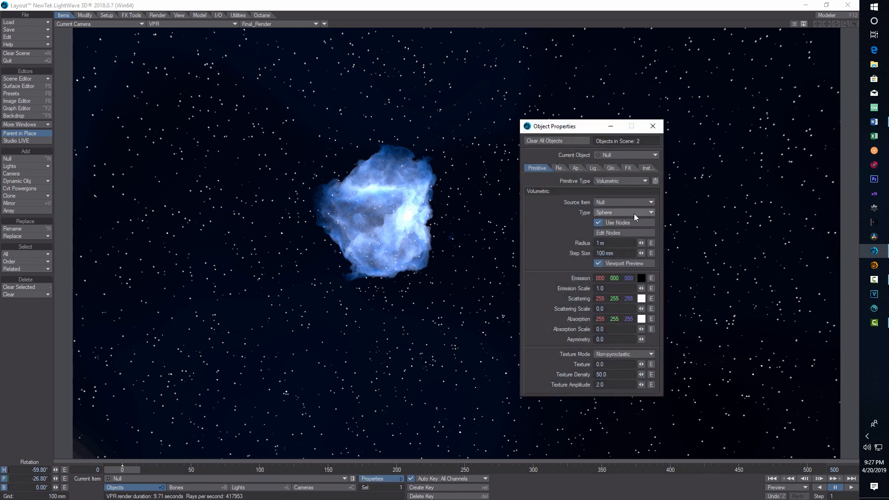
click(626, 232)
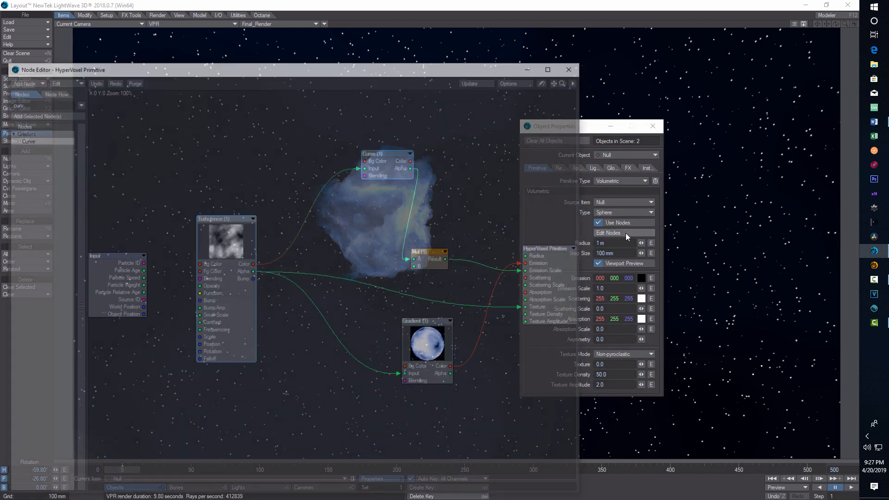
double_click(227, 242)
text(92)
key(Return)
drag(343, 68, 516, 370)
Try a Turbulence opacity of 71.5 %, restore it to 100 %, and bring more of the node graph into view.
drag(169, 110, 155, 110)
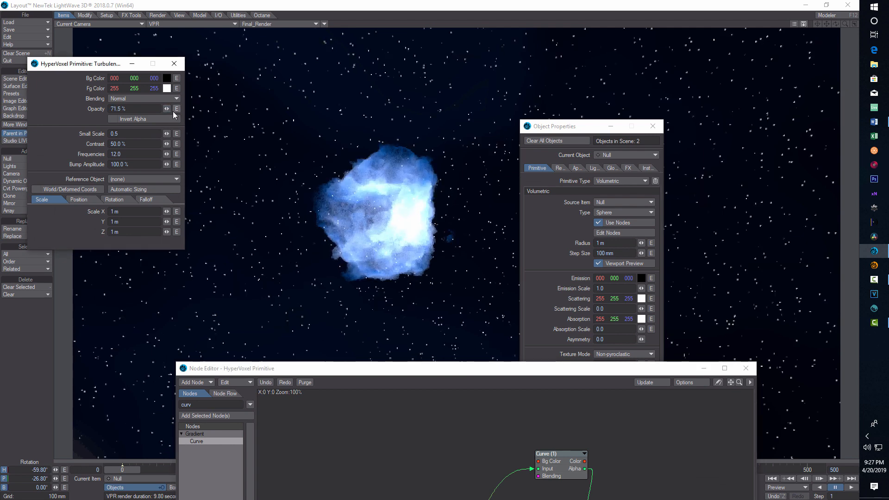
drag(169, 110, 192, 110)
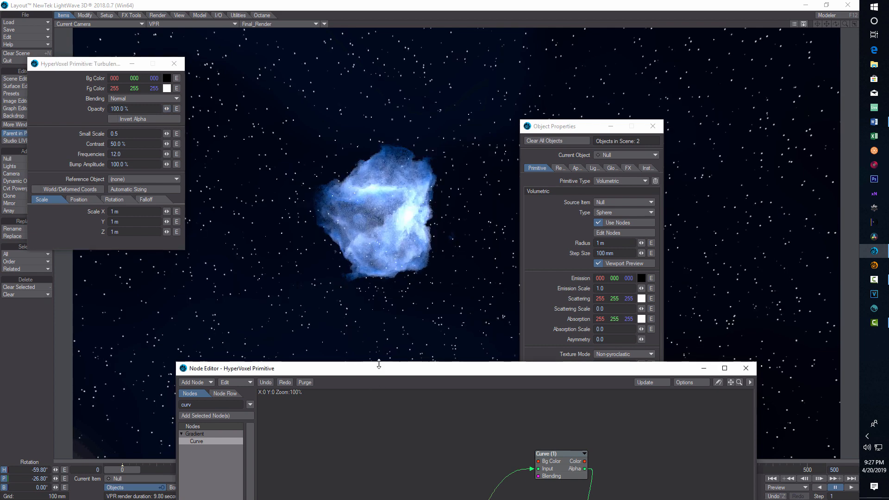
drag(236, 368, 236, 300)
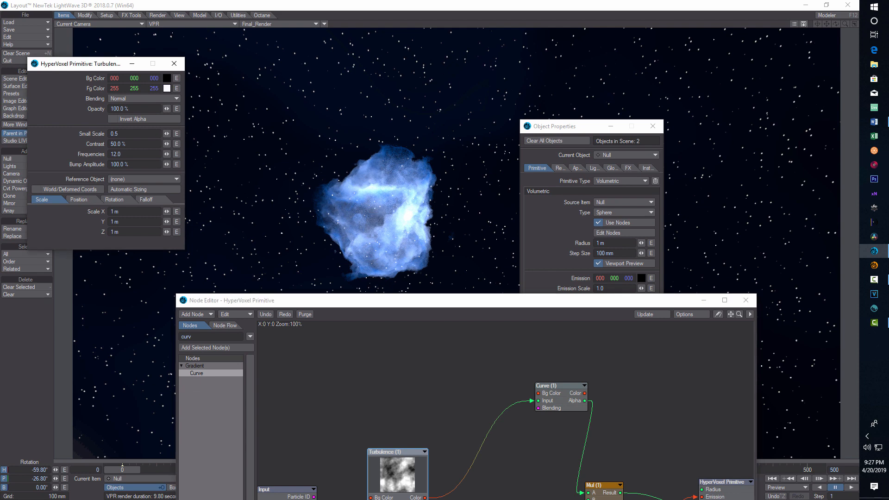
Set the Turbulence node's foreground color to light gray, RGB 212, 212, 212.
click(167, 88)
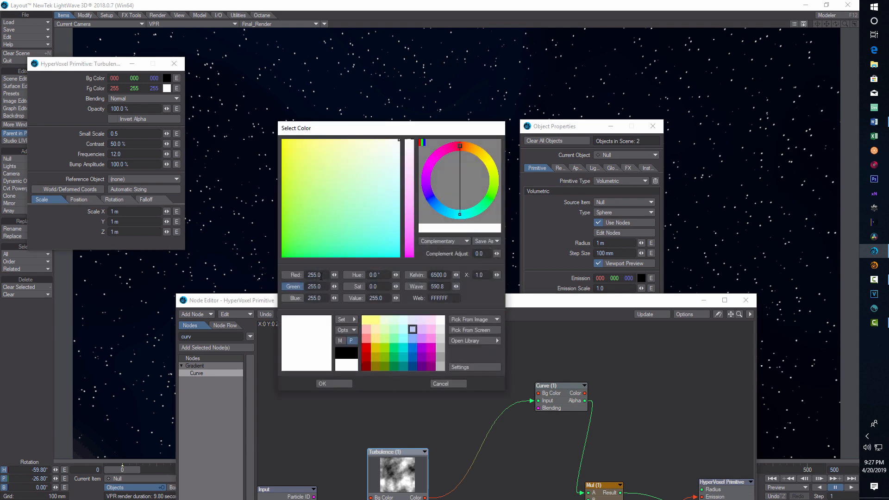
click(441, 330)
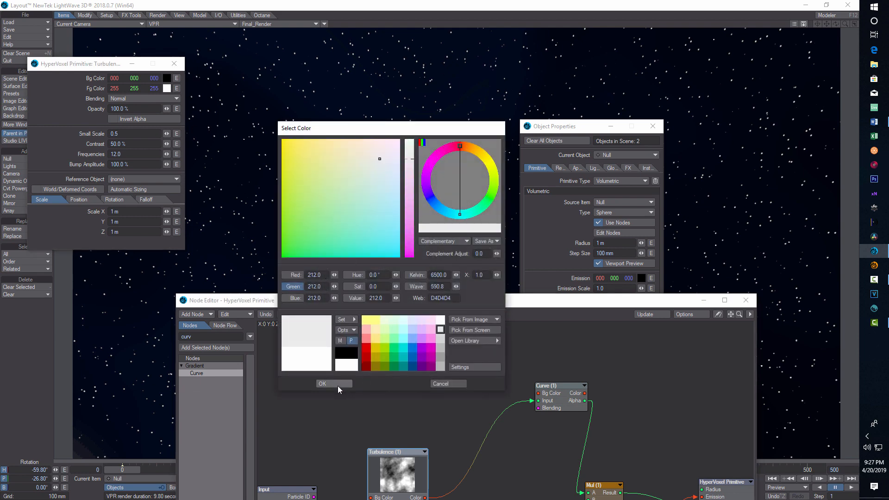
click(337, 385)
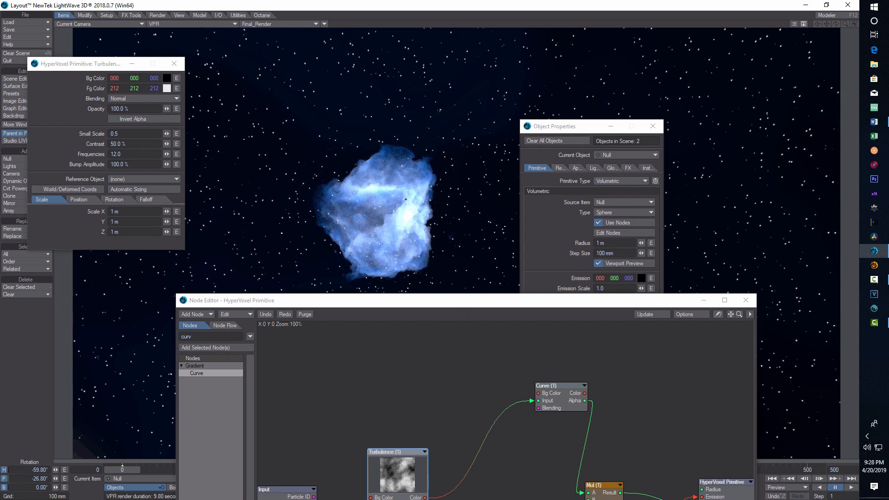
In the Curve node, move the last key to value 0.7857 at position 0.8747 and lower the middle key to 0.3125 at position 0.5029.
drag(509, 303, 391, 138)
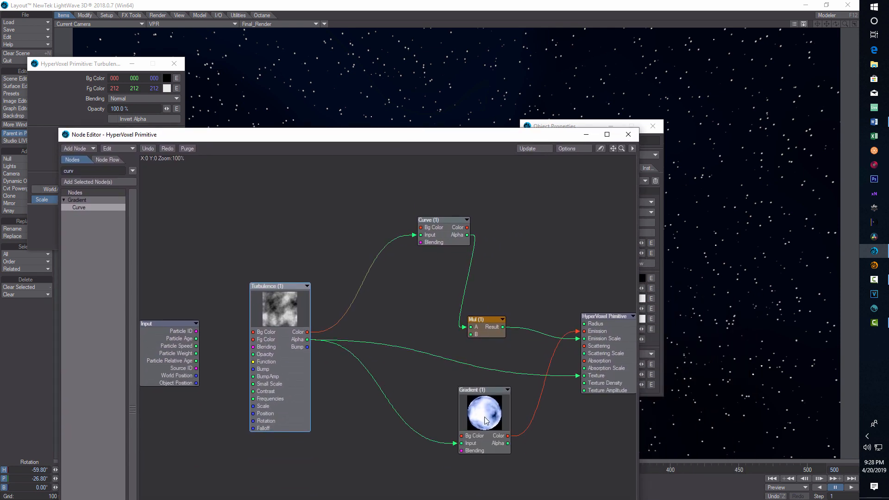
double_click(451, 240)
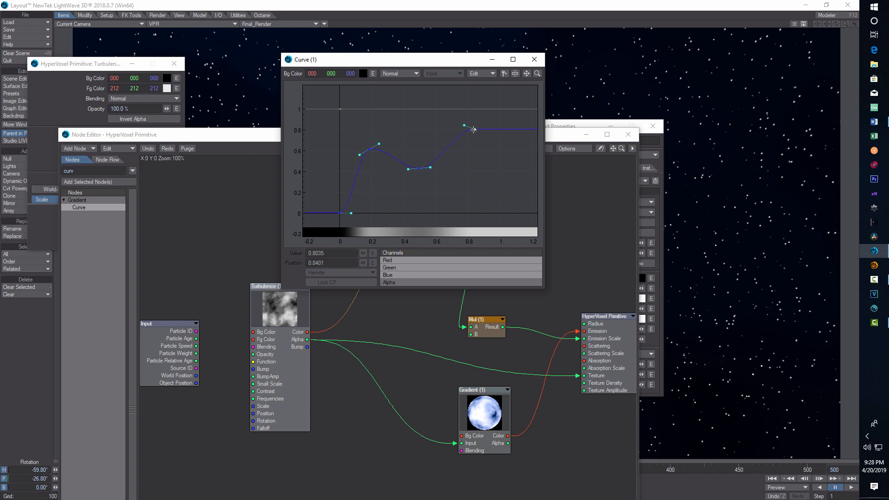
drag(474, 129, 475, 136)
drag(265, 141, 251, 284)
drag(438, 67, 678, 99)
mouse_move(714, 170)
mouse_down()
mouse_move(716, 212)
mouse_move(714, 151)
mouse_move(720, 164)
mouse_up()
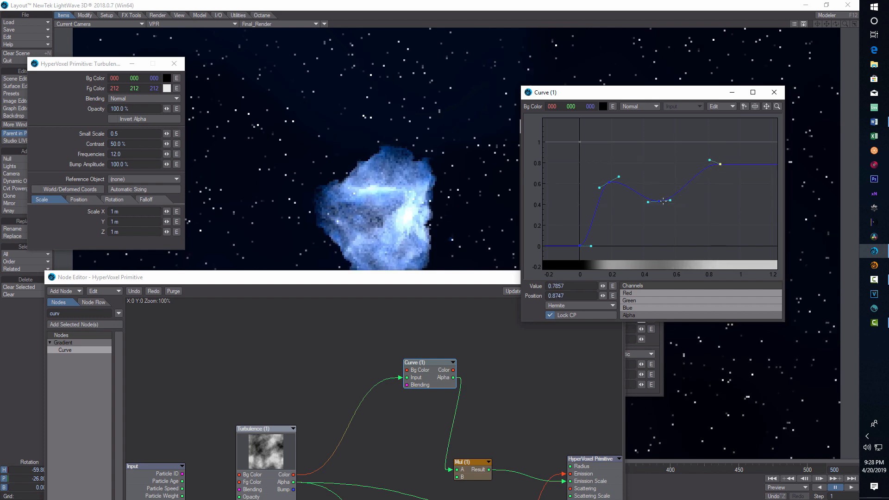
drag(661, 202, 661, 228)
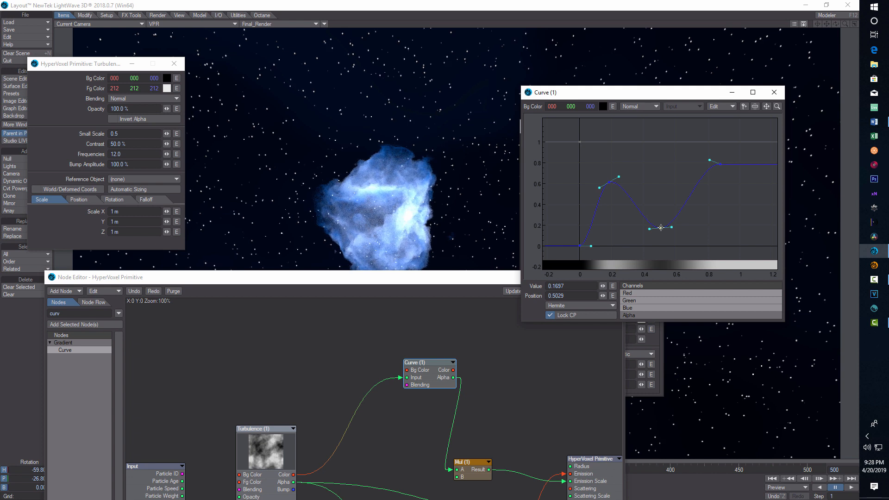
drag(660, 229, 661, 213)
Minimize the Curve window and node editor, and set the null's Texture Amplitude to 2.3.
drag(407, 283, 325, 153)
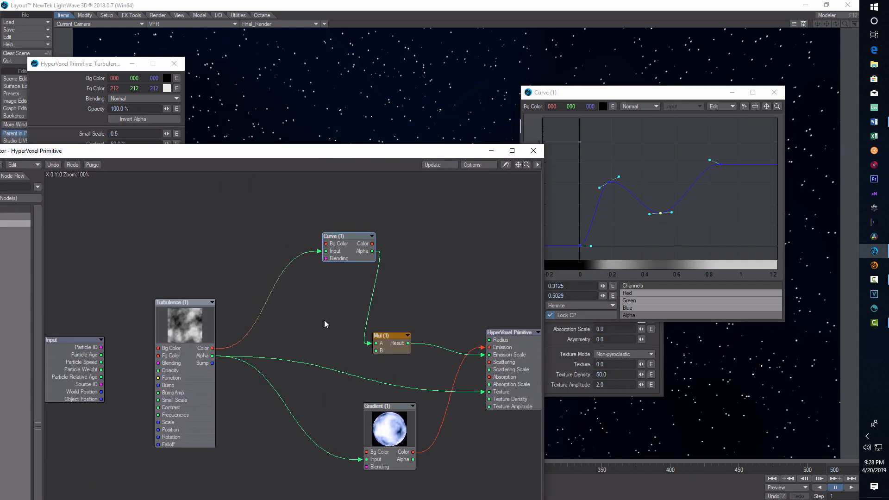
click(737, 93)
click(733, 93)
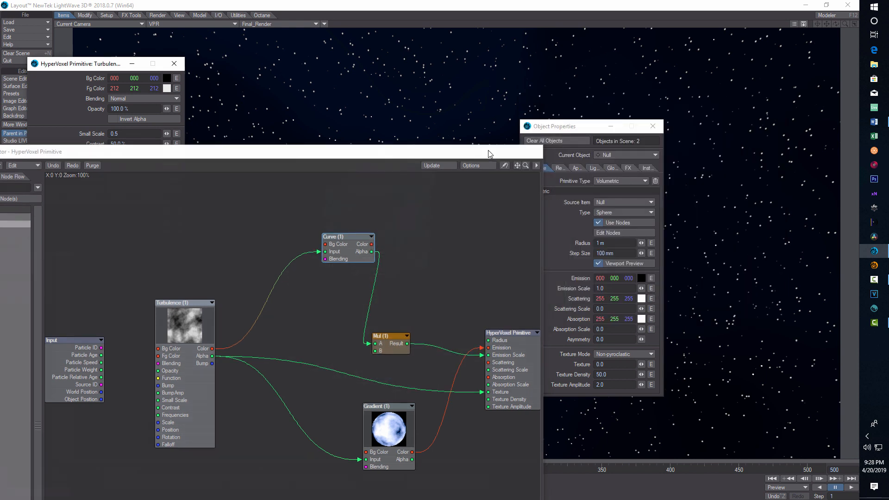
click(490, 151)
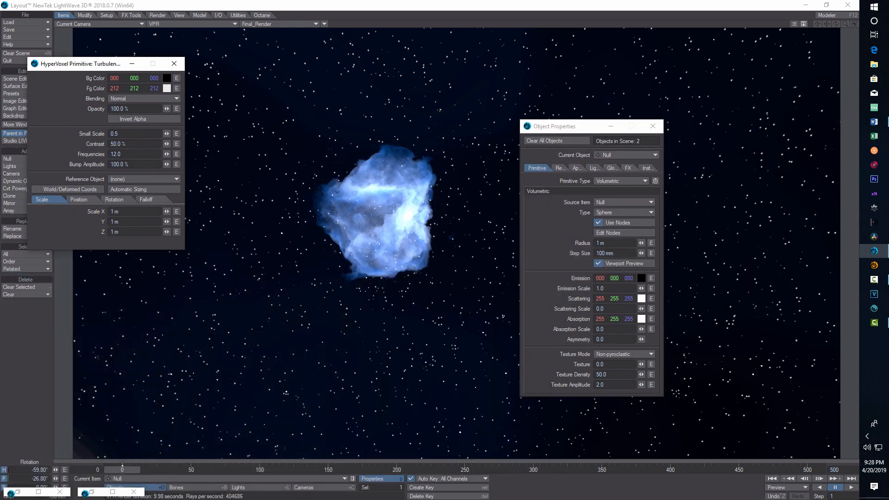
drag(641, 385, 647, 385)
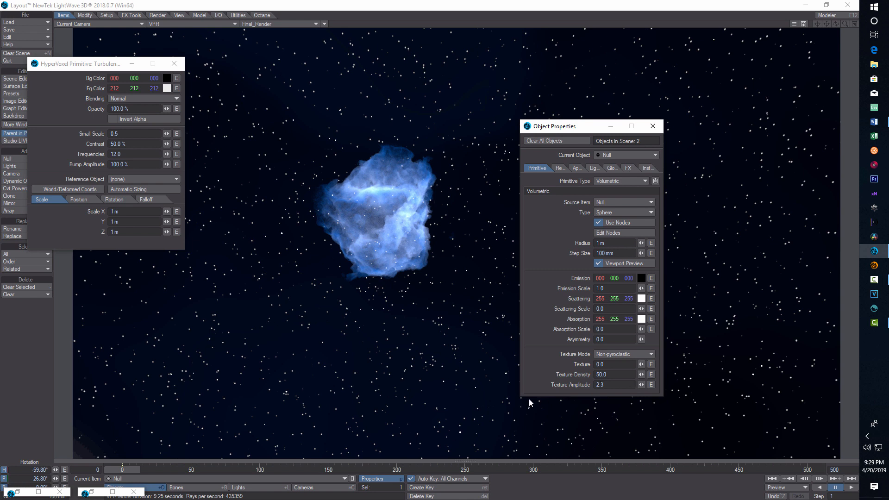
Set the camera's Maximum Samples to 9.
click(328, 488)
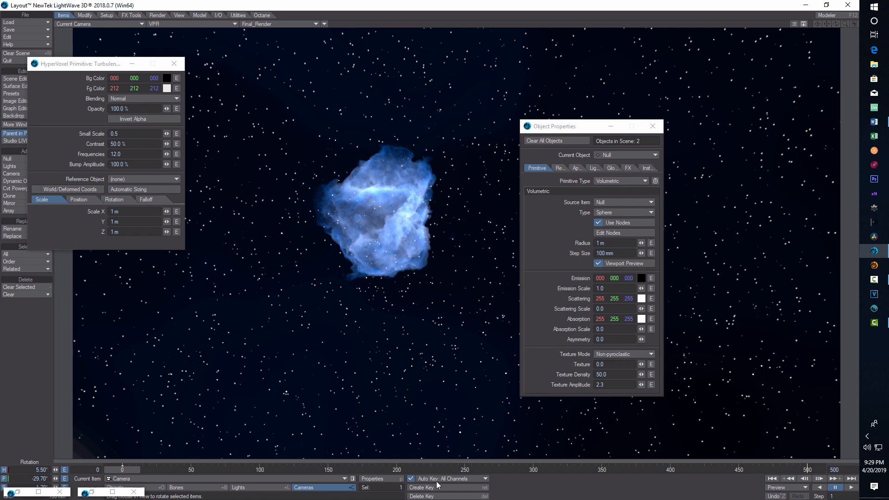
click(384, 479)
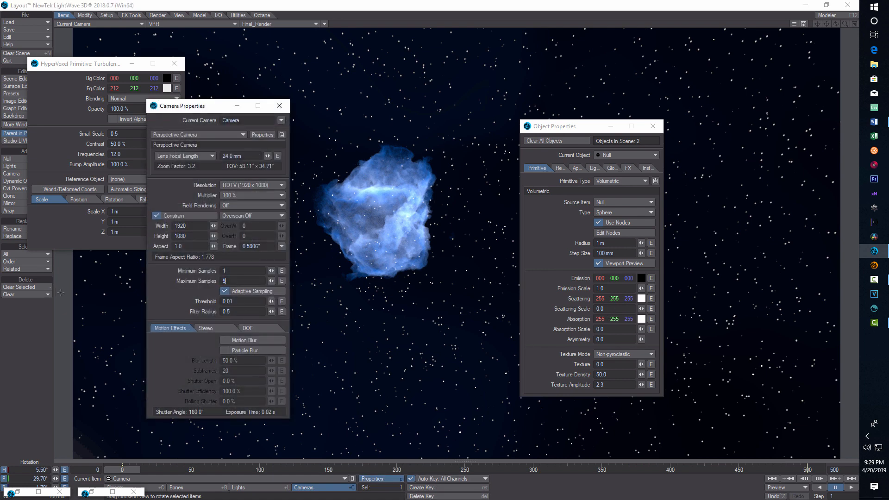
click(398, 69)
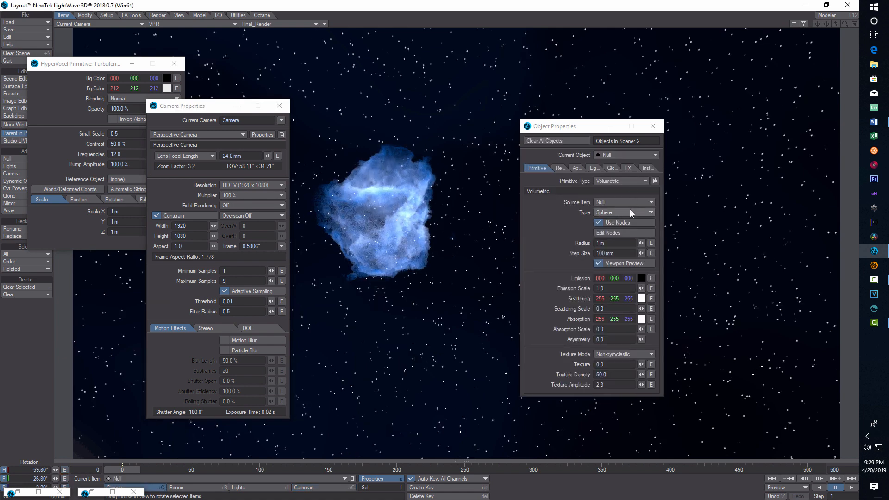
Close the camera, object and Turbulence property windows, and scrub through the animation, returning to frame 0.
click(244, 488)
click(283, 105)
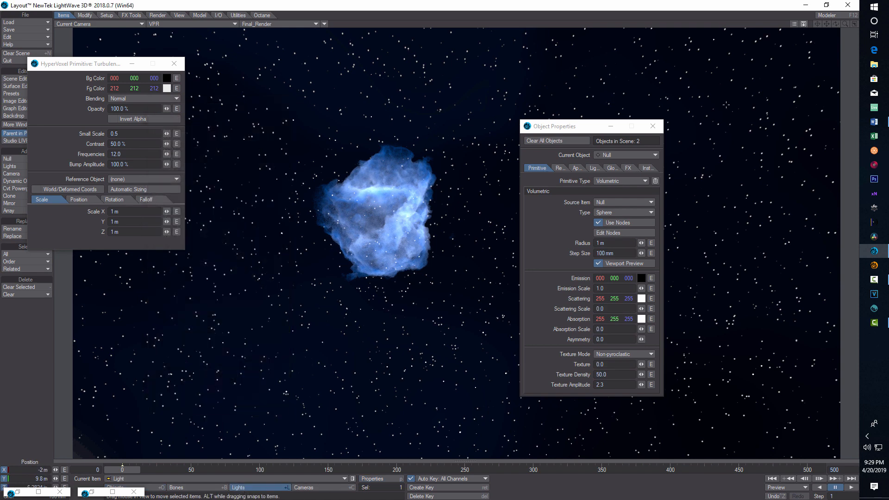
click(653, 126)
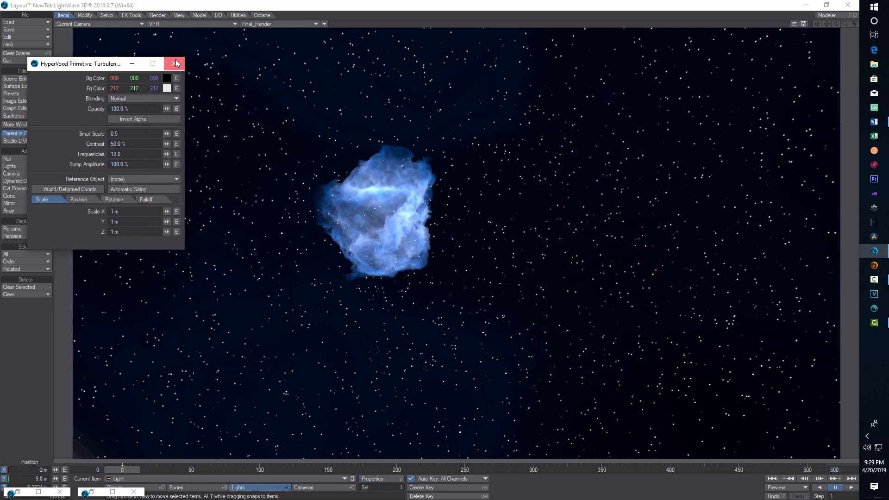
click(174, 64)
drag(126, 469, 128, 469)
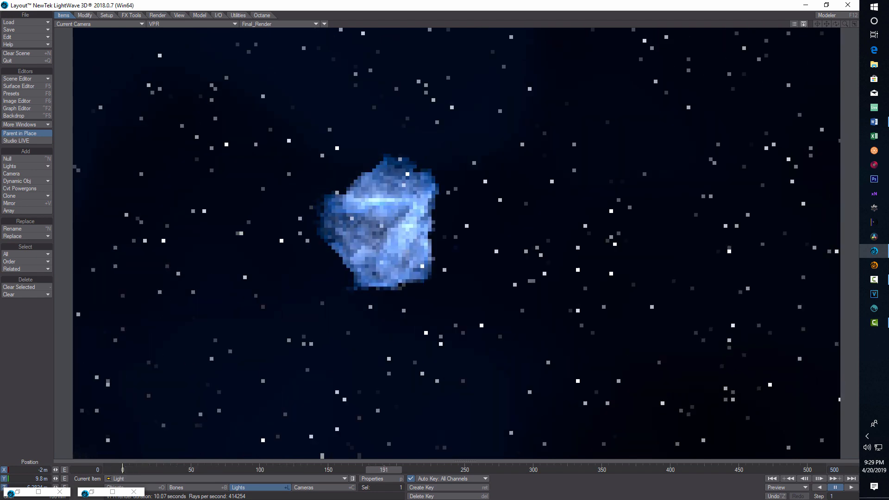
drag(370, 470, 122, 469)
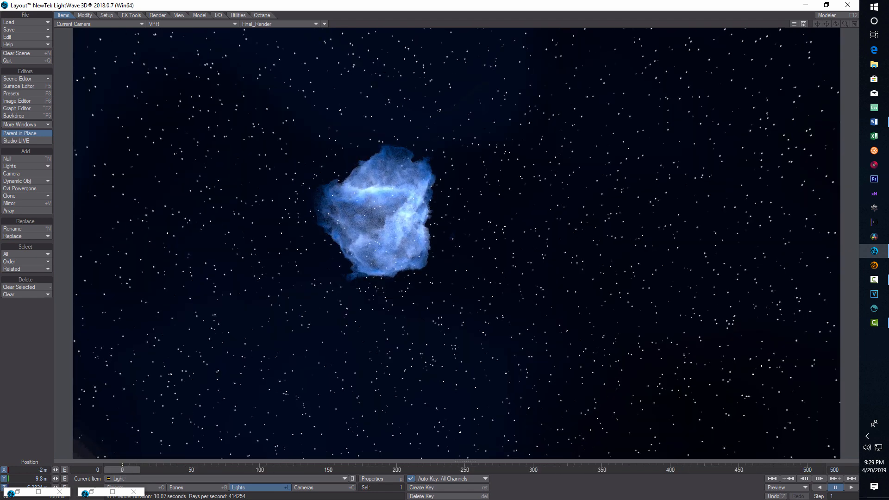
Set the camera's heading to 10.70° at frame 0 and close one of the minimized windows.
click(316, 487)
key(y)
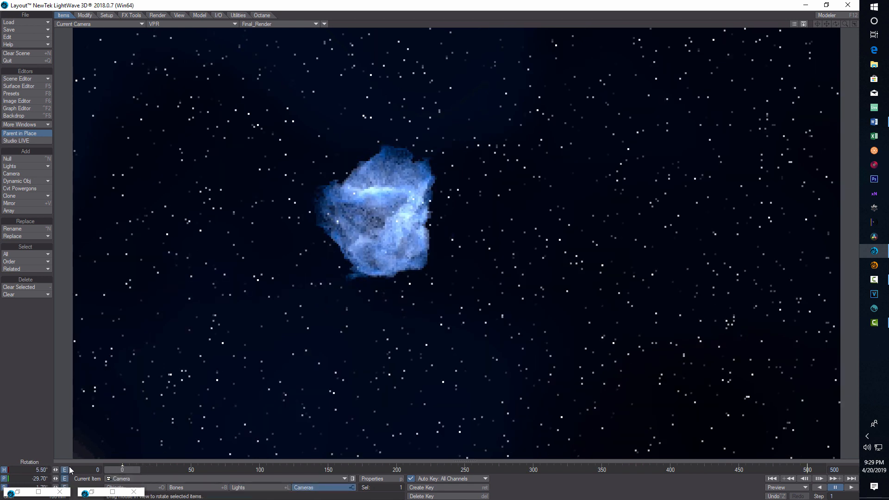
drag(56, 469, 73, 470)
click(63, 491)
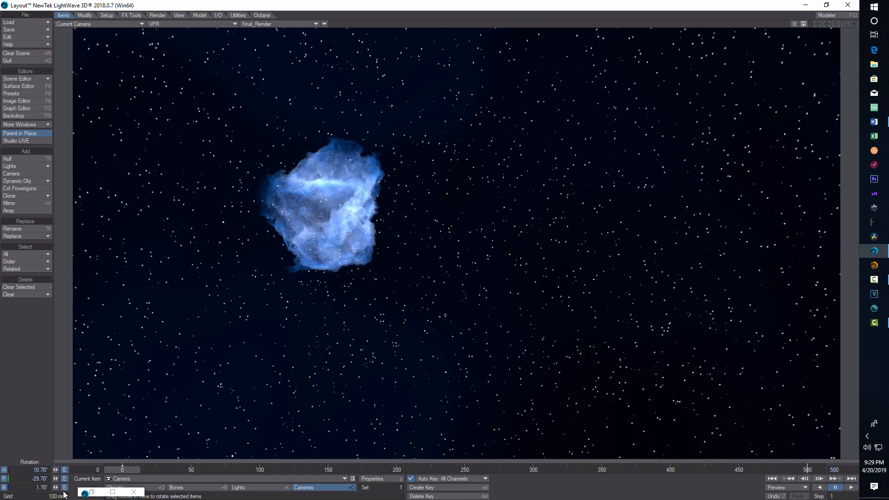
At frame 499, move the camera to Z 144.3 mm and aim it at heading 4.41° and pitch -42.49°.
drag(133, 470, 817, 469)
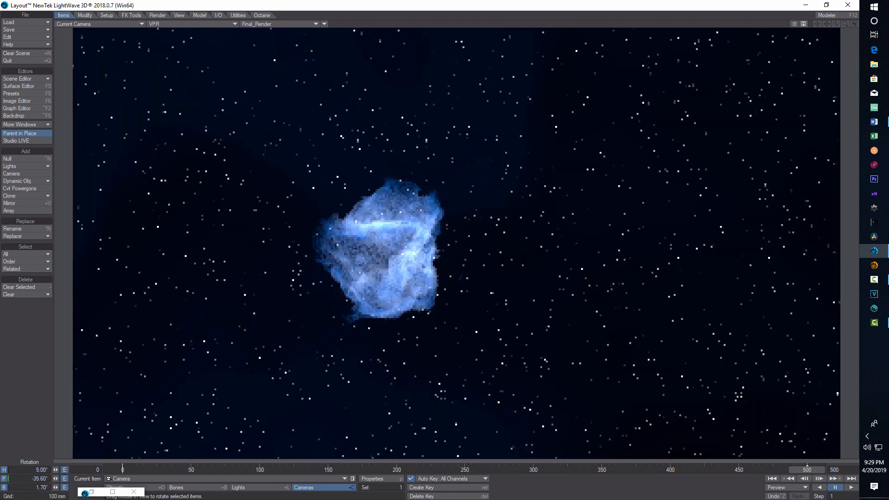
key(t)
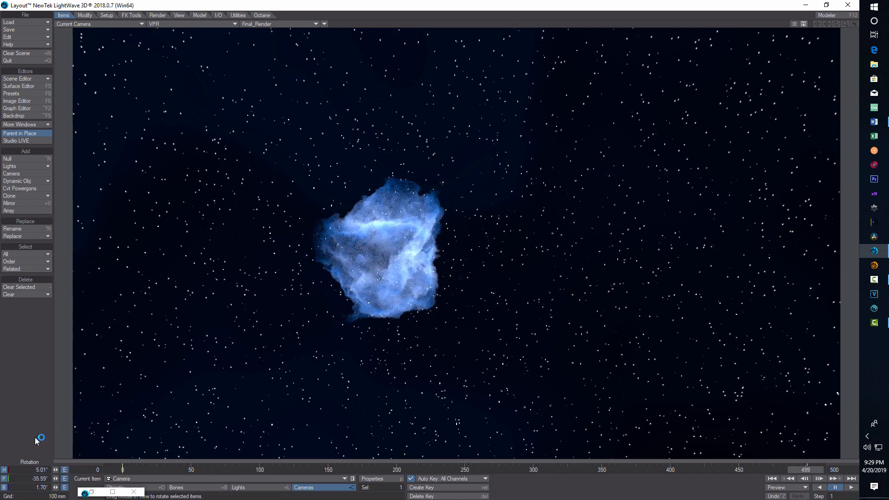
drag(55, 487, 119, 488)
key(y)
drag(55, 470, 56, 478)
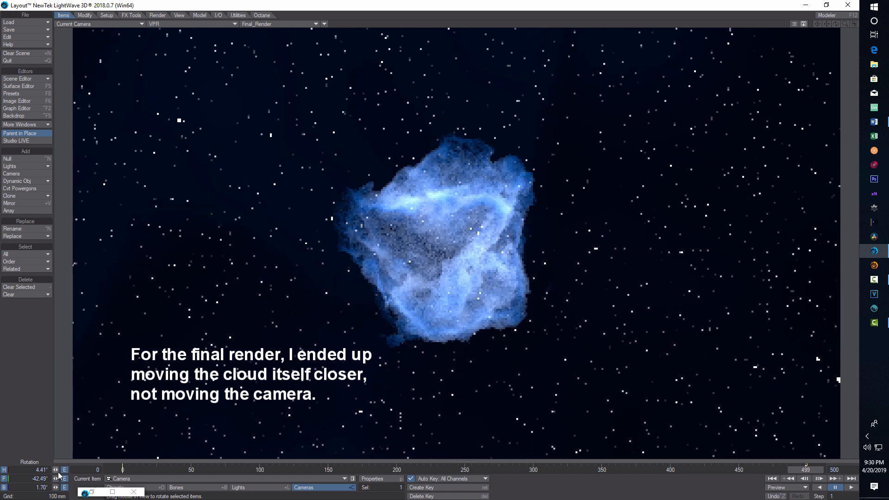
Move the camera at frame 499 to about 9.3 m on Z, with a pitch of -53.69° and a bank of 2.00°.
key(t)
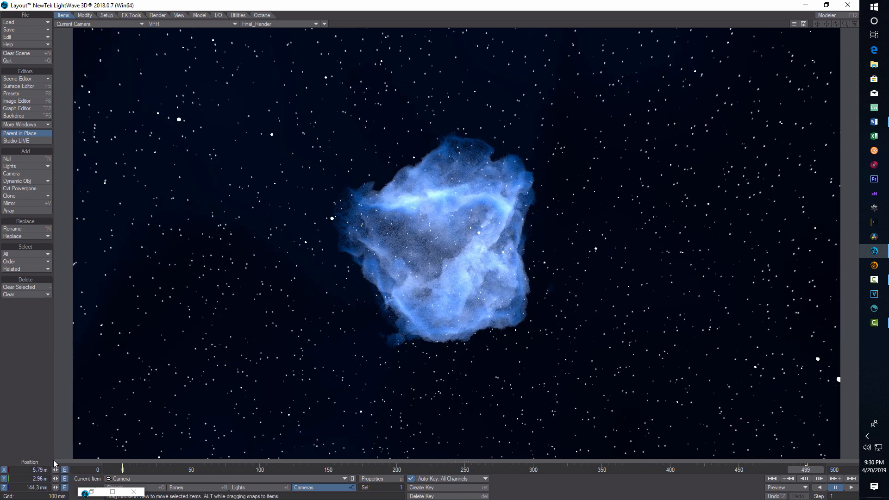
mouse_move(56, 487)
mouse_down()
mouse_move(59, 479)
mouse_move(61, 487)
mouse_up()
key(y)
key(t)
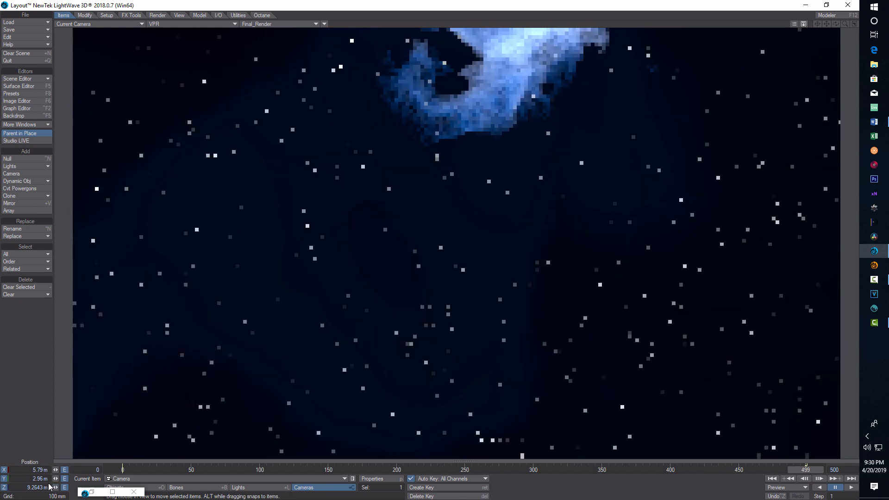
key(y)
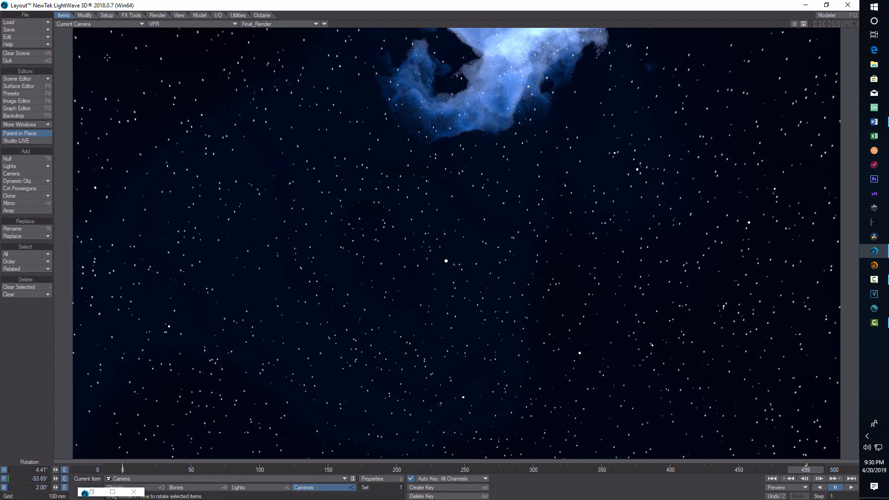
Switch the camera viewport to Textured Shaded Solid Wireframe display.
click(235, 25)
click(222, 53)
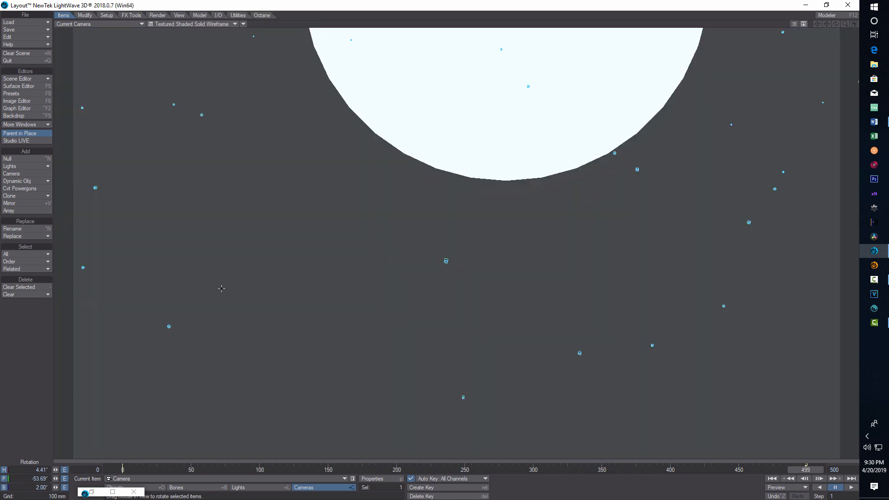
Inspect the camera's placement and motion path relative to the star field from an orbited Perspective view.
click(141, 24)
click(145, 60)
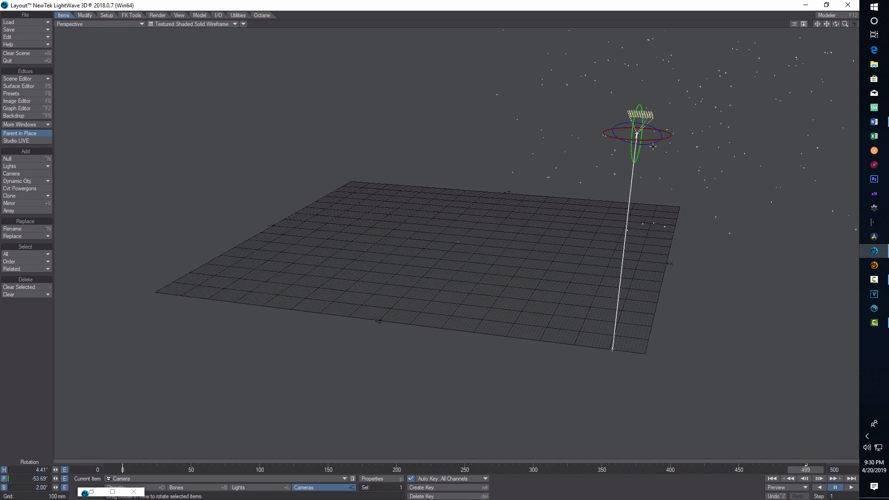
drag(836, 24, 716, 25)
Return to the current camera's view and move the camera at frame 499 to Y 11.1 m and Z 13.0443 m.
key(t)
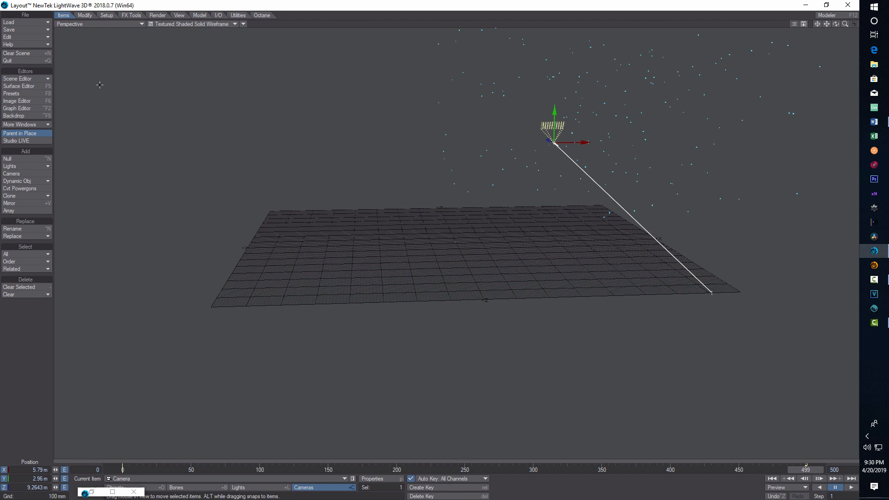
click(140, 24)
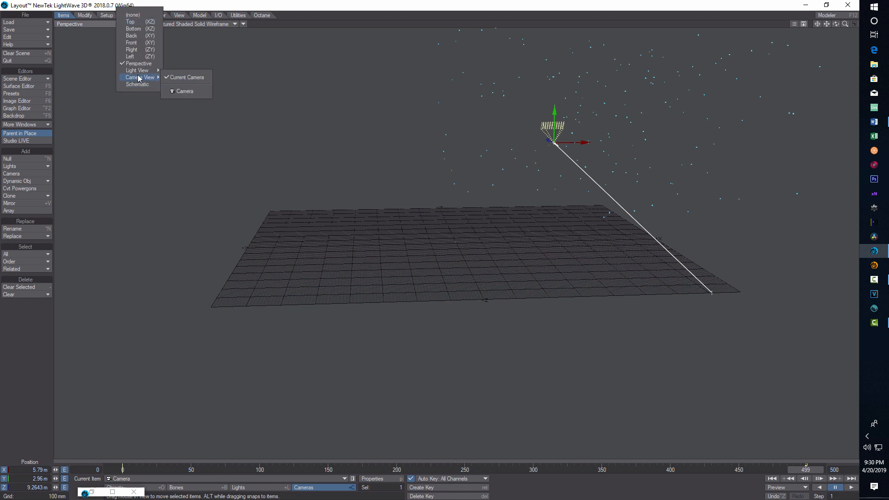
click(139, 79)
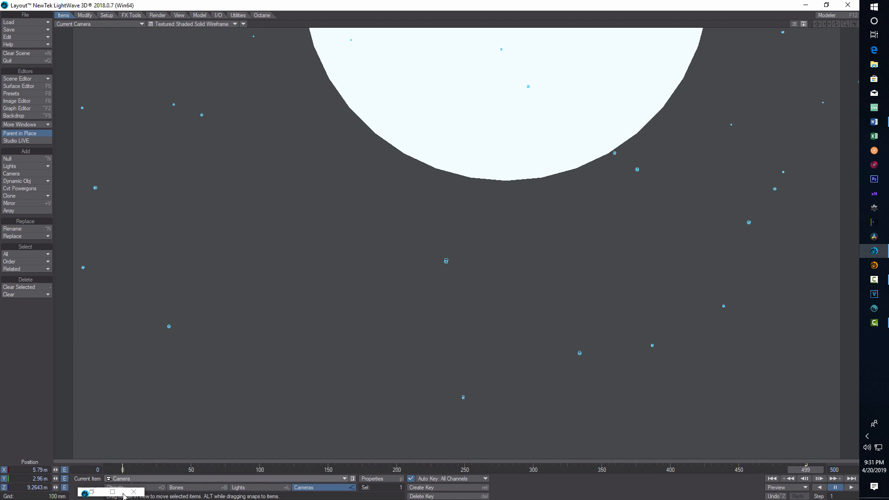
drag(56, 488, 410, 479)
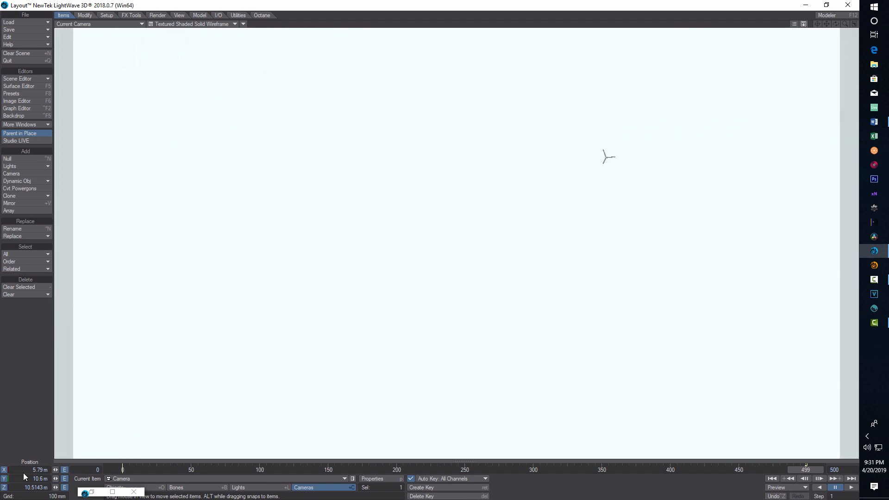
drag(55, 479, 130, 488)
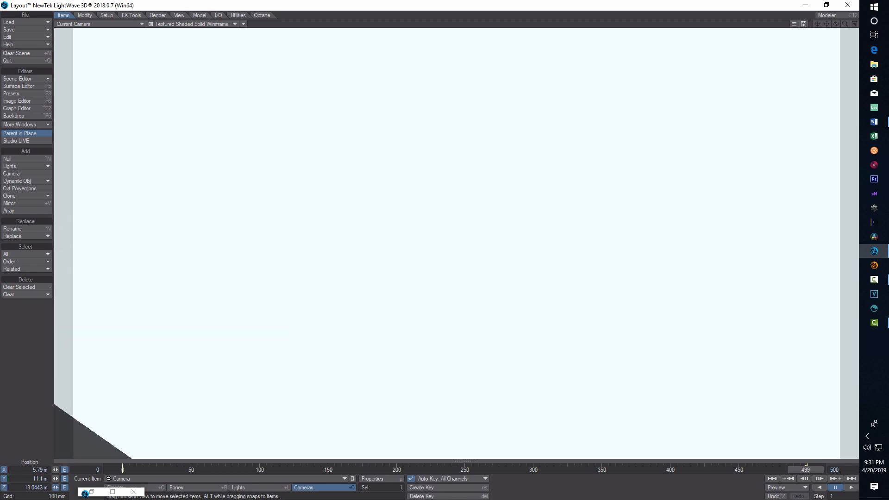
Preview the nebula through the camera with VPR at frame 499 and at frame 0.
click(232, 24)
click(220, 64)
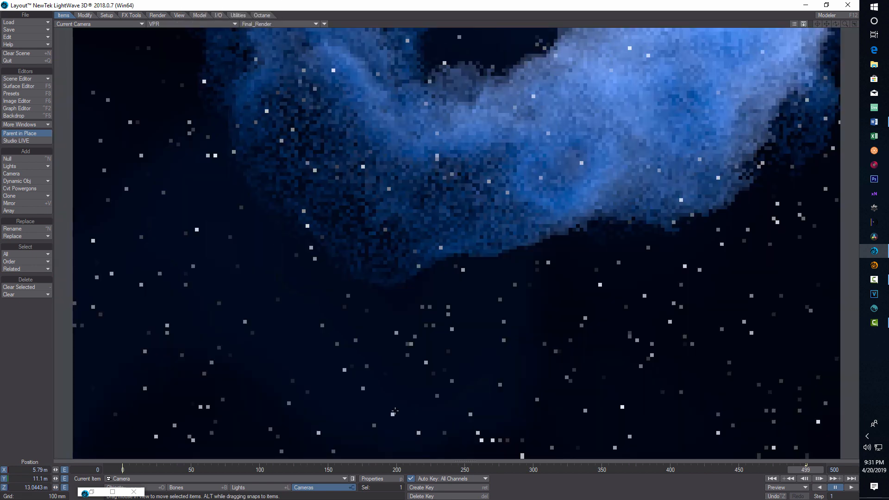
mouse_move(807, 467)
mouse_down()
mouse_move(122, 470)
mouse_move(807, 466)
mouse_up()
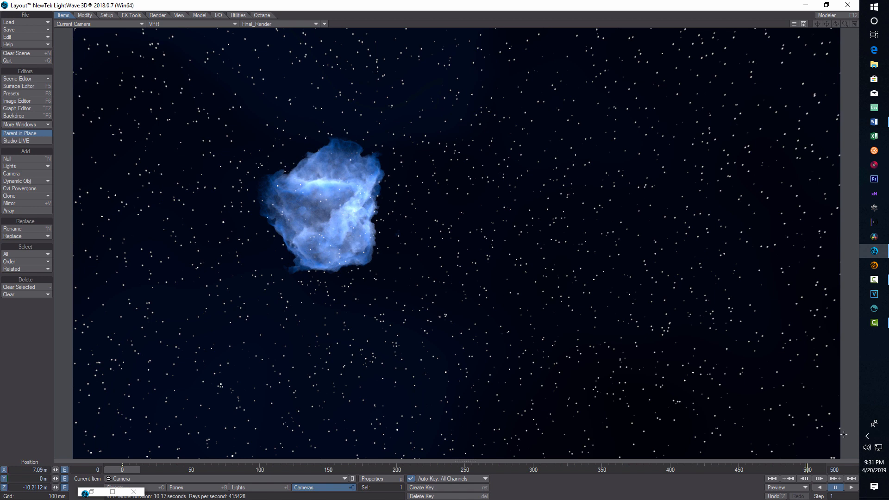
Set the viewport to Textured Shaded Solid Wireframe display and show the scene in Perspective view.
click(231, 24)
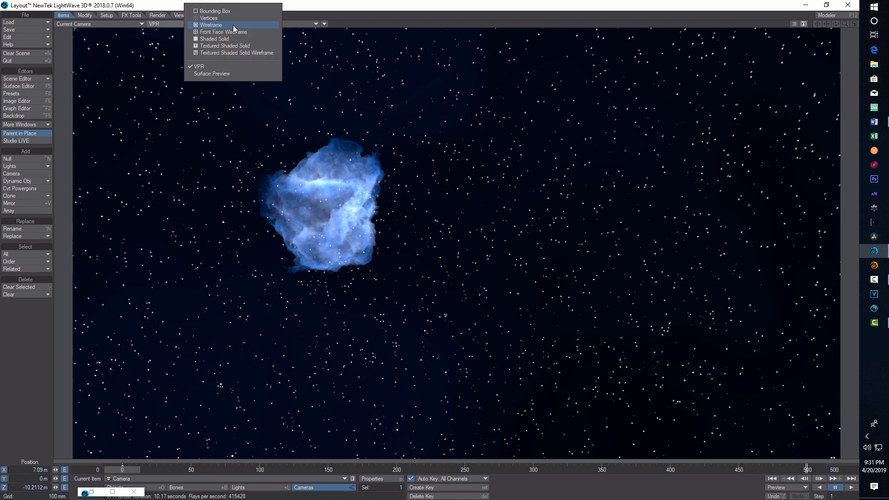
click(238, 58)
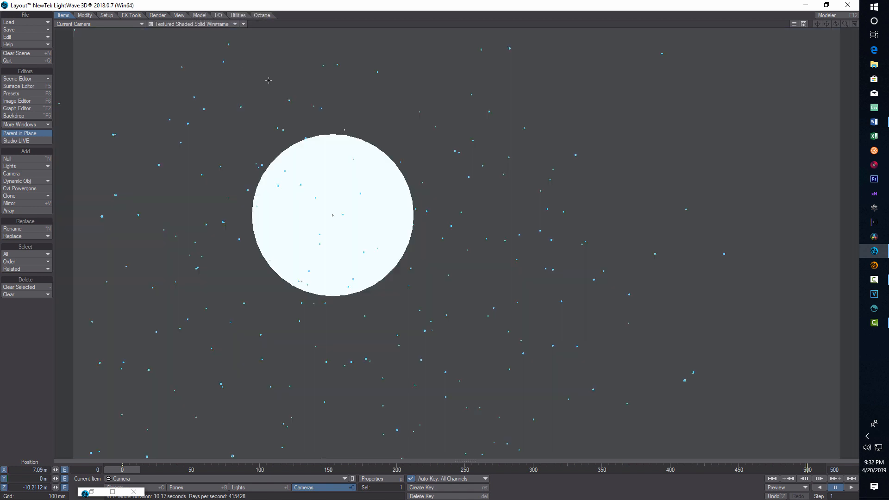
click(141, 24)
click(140, 65)
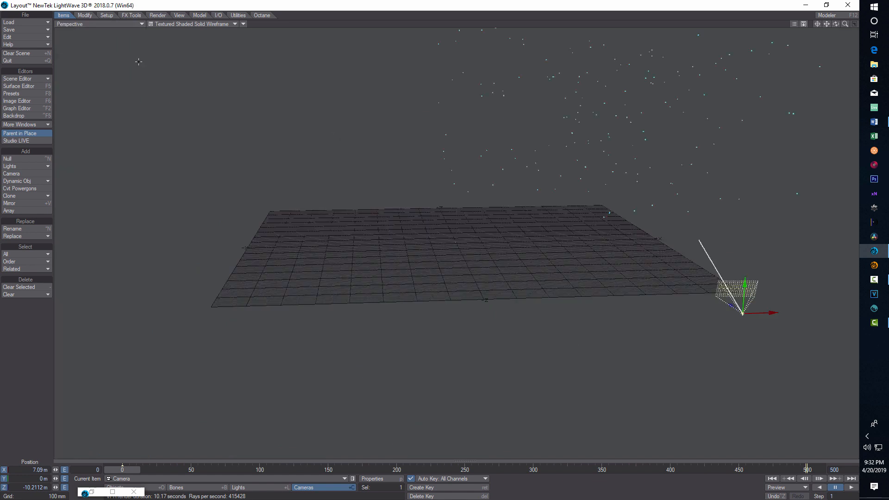